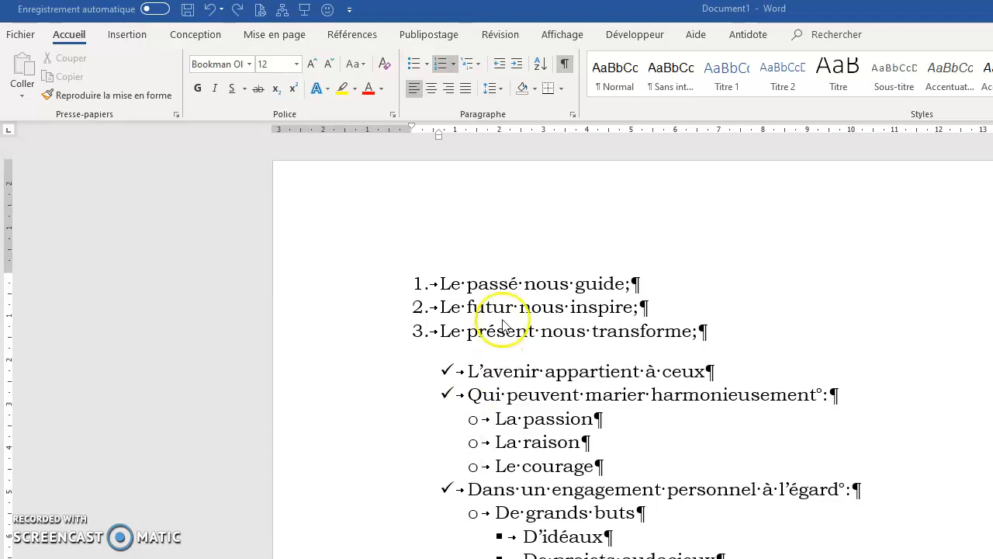
- Insert four empty paragraphs above the numbered list at the start of the document
click(446, 284)
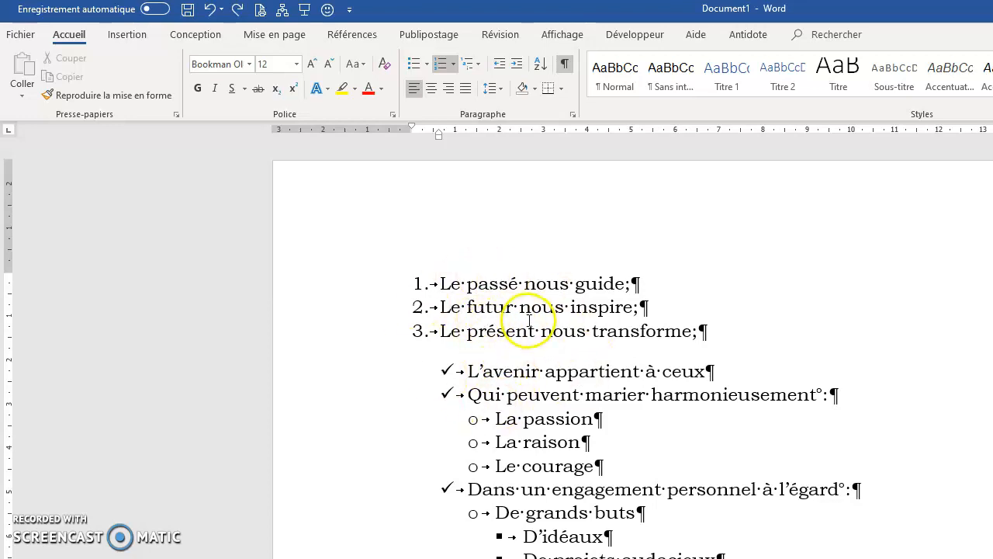
click(439, 283)
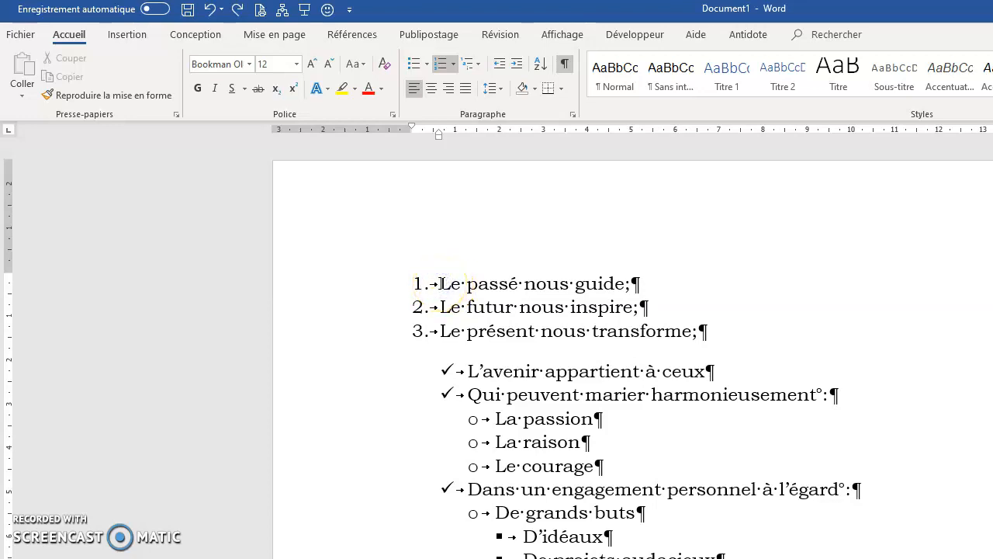
key(Return)
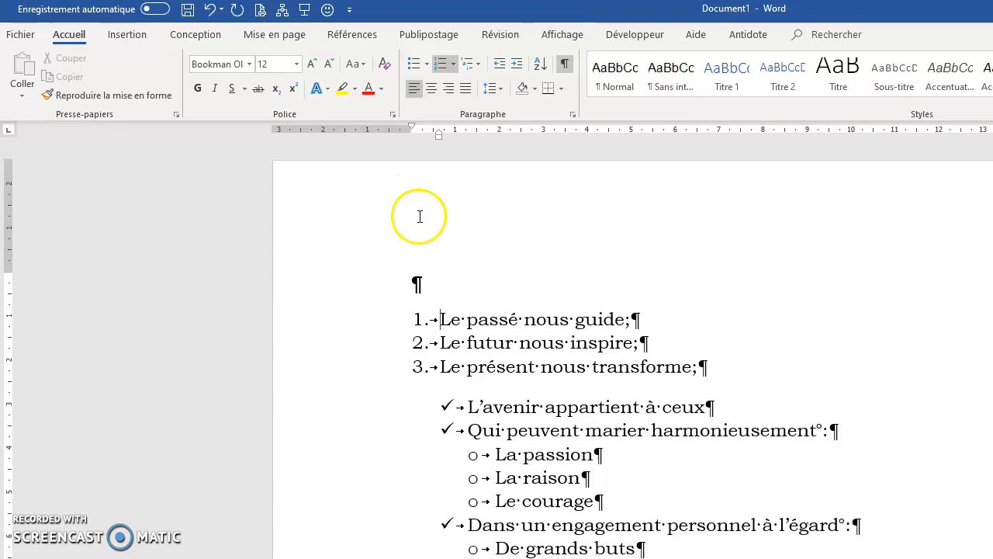
click(418, 283)
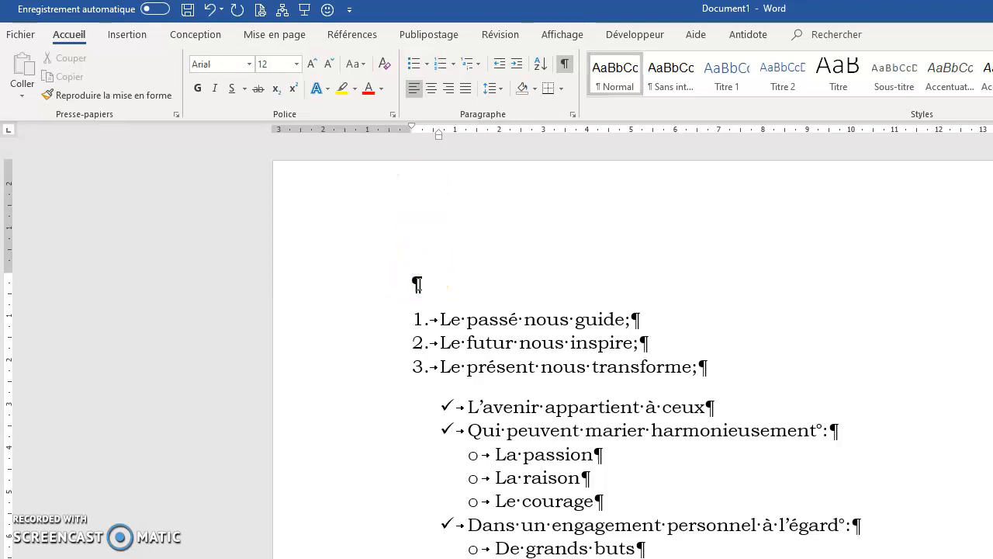
key(Return)
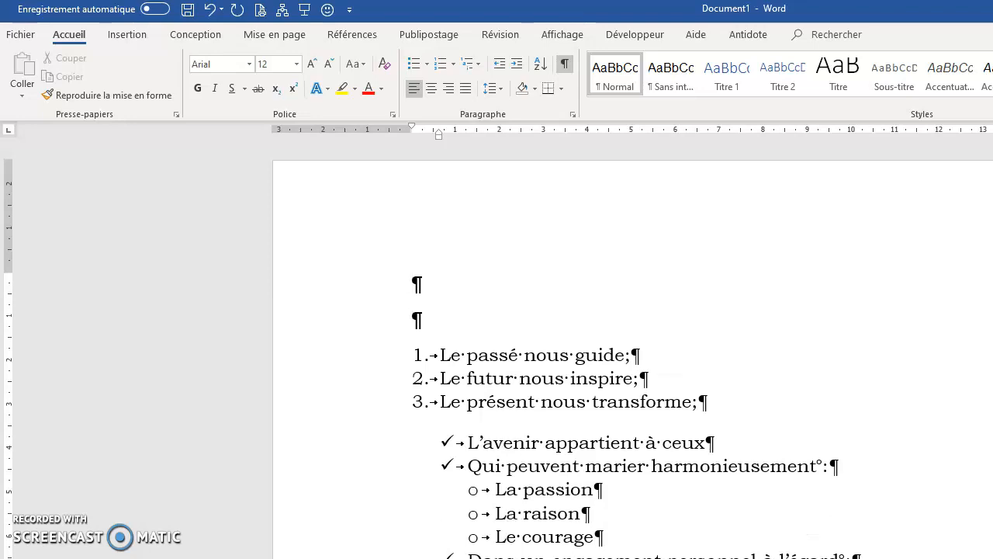
key(Return)
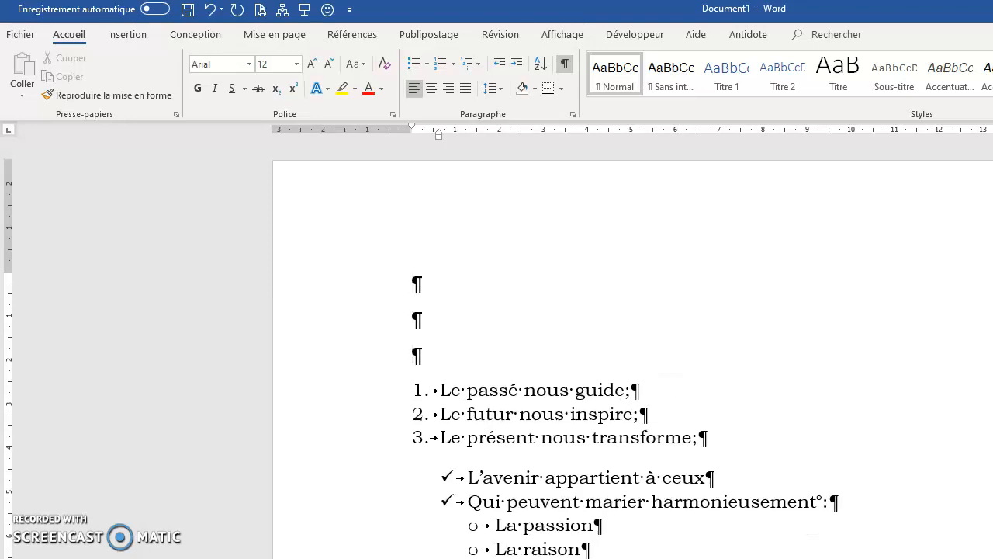
click(416, 285)
key(Return)
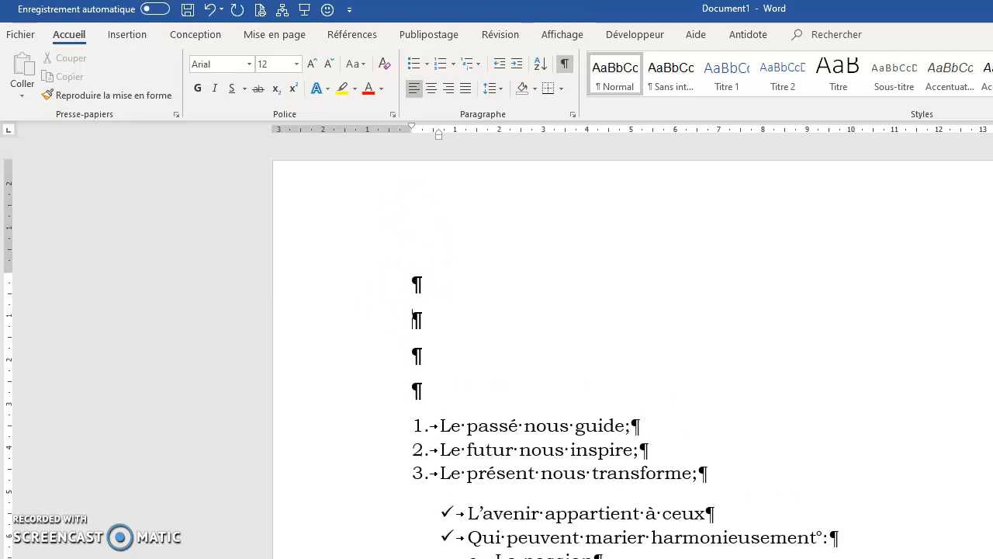
- Insert a WordArt at the first empty paragraph, using the light-blue filled style with white outline and shadow
click(418, 280)
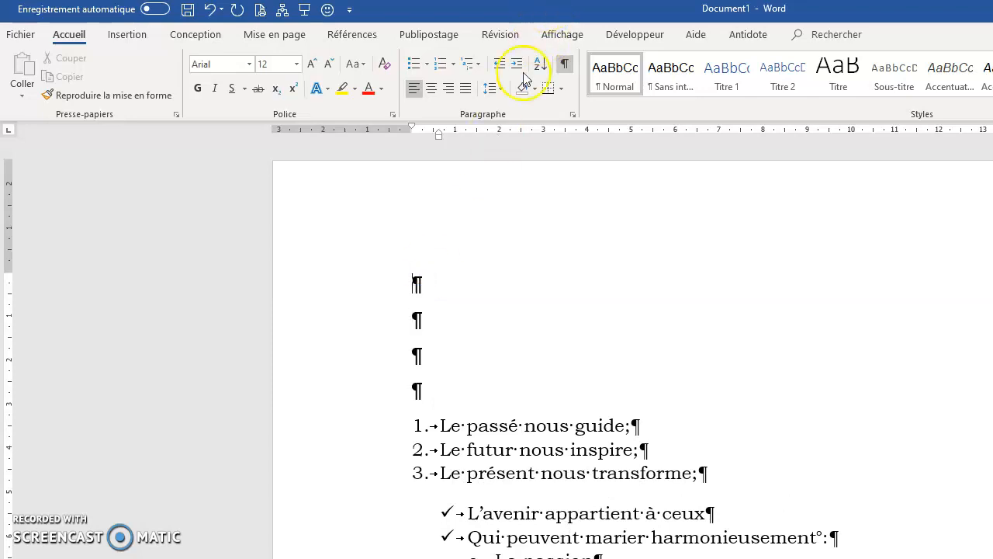
click(134, 36)
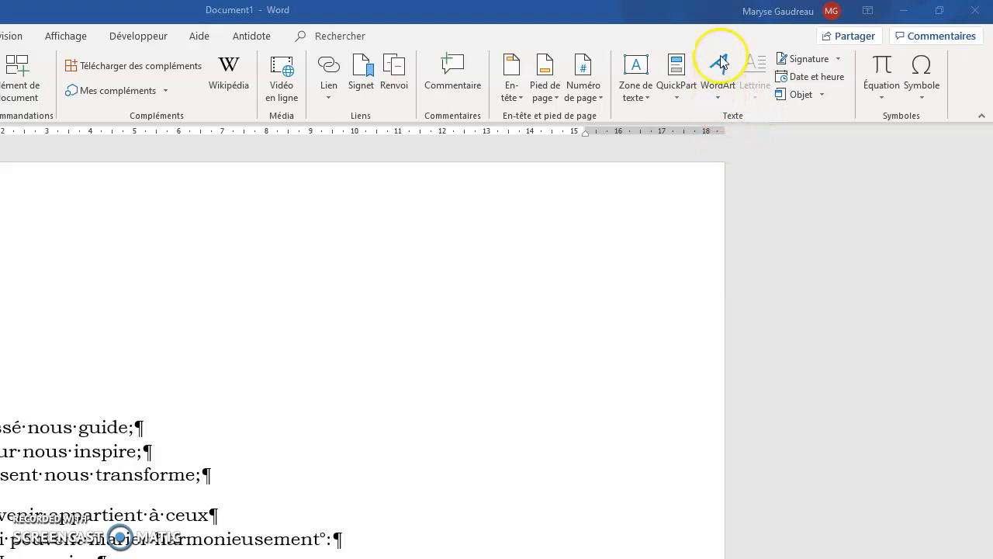
click(718, 99)
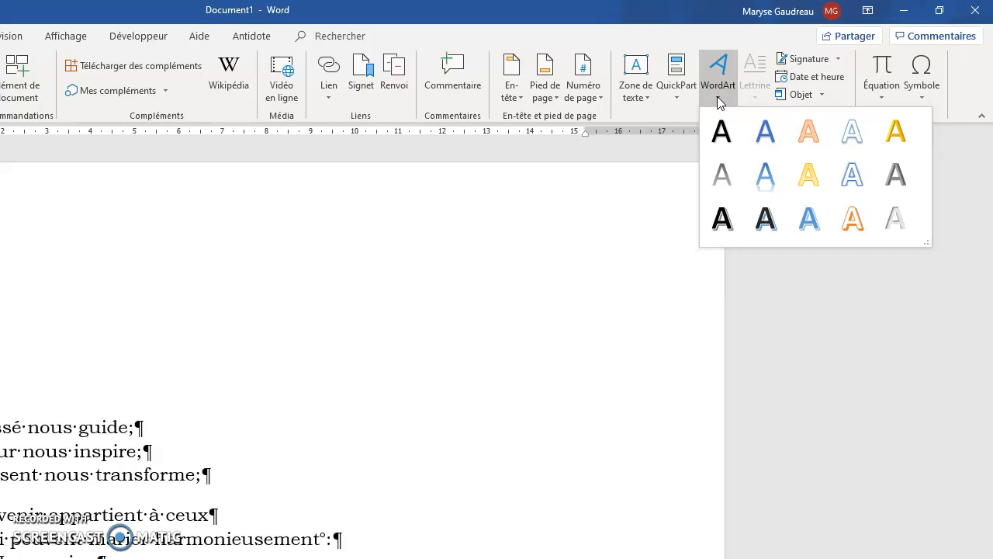
click(809, 221)
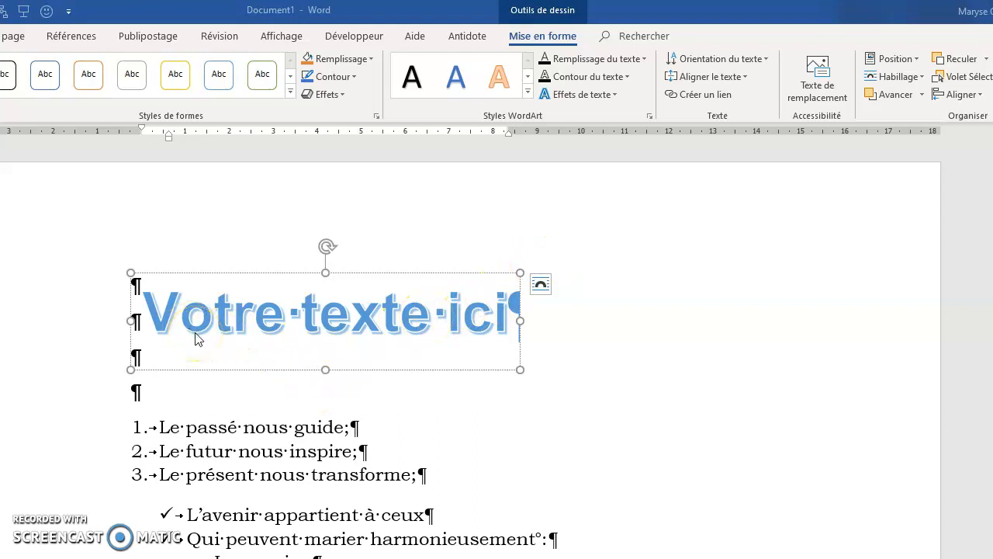
- Replace the WordArt placeholder text with "Passé, Présent, Futur"
triple_click(166, 324)
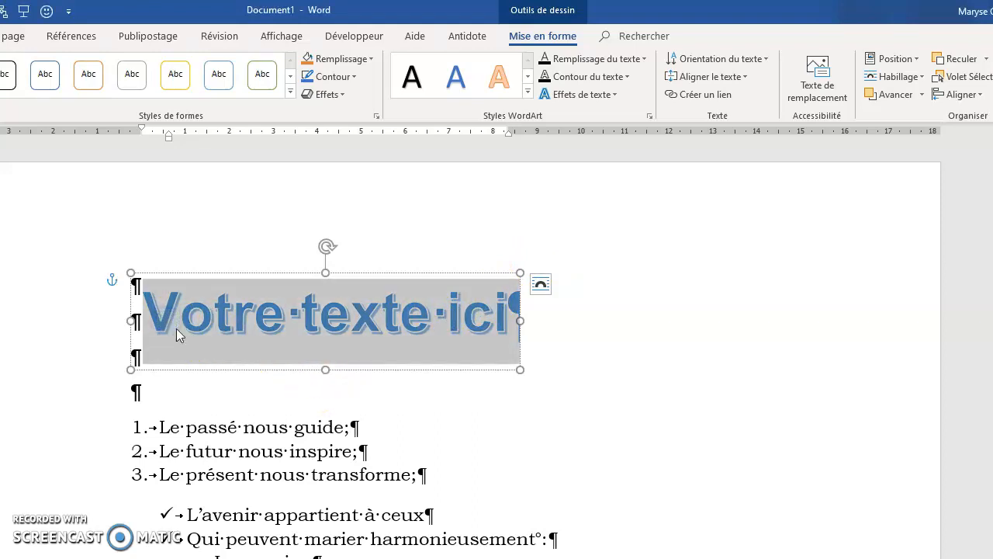
text(Passé)
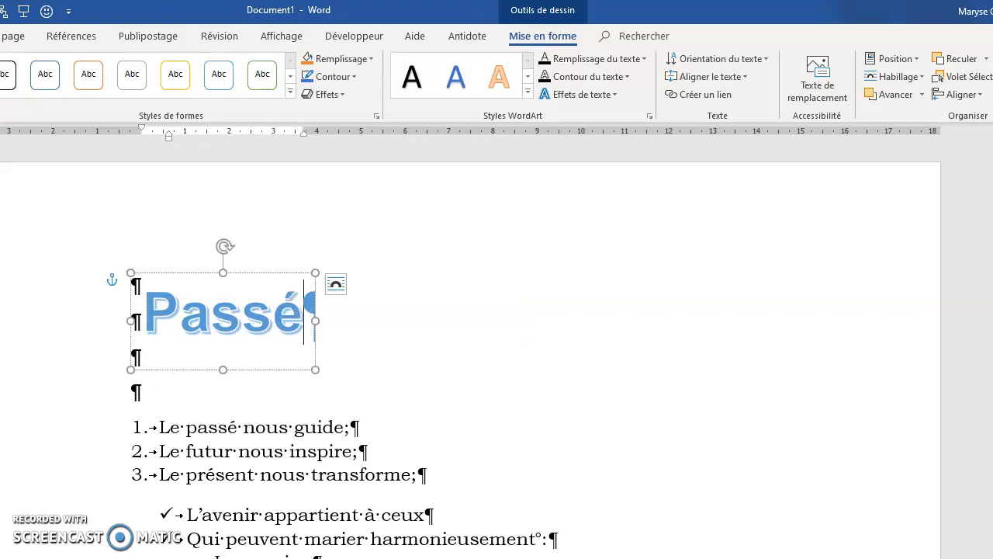
text(, Présen)
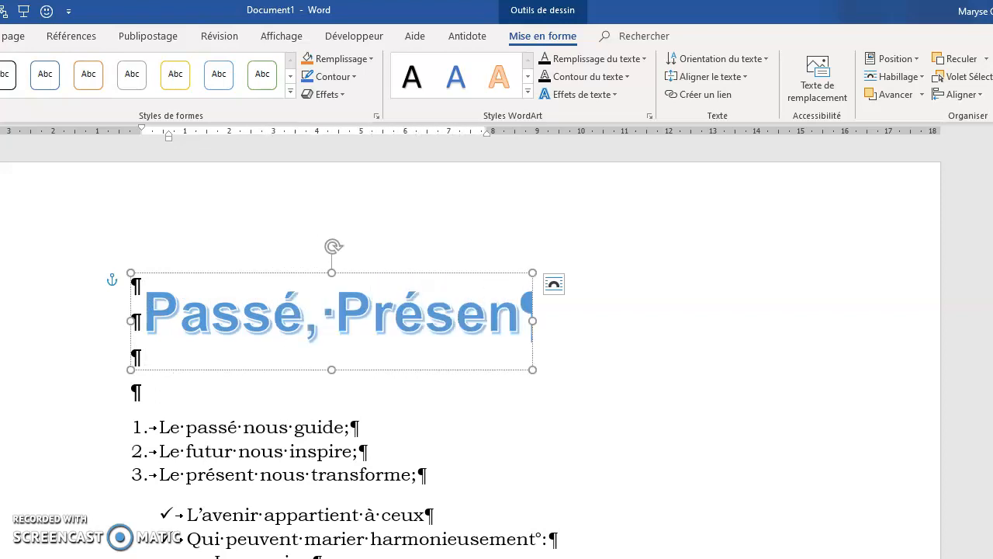
text(t, )
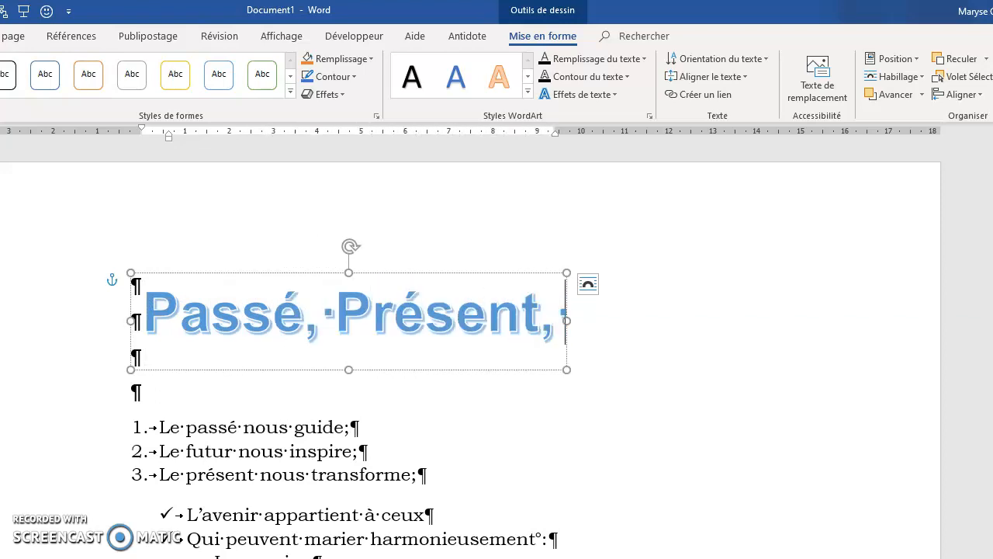
text(Fut)
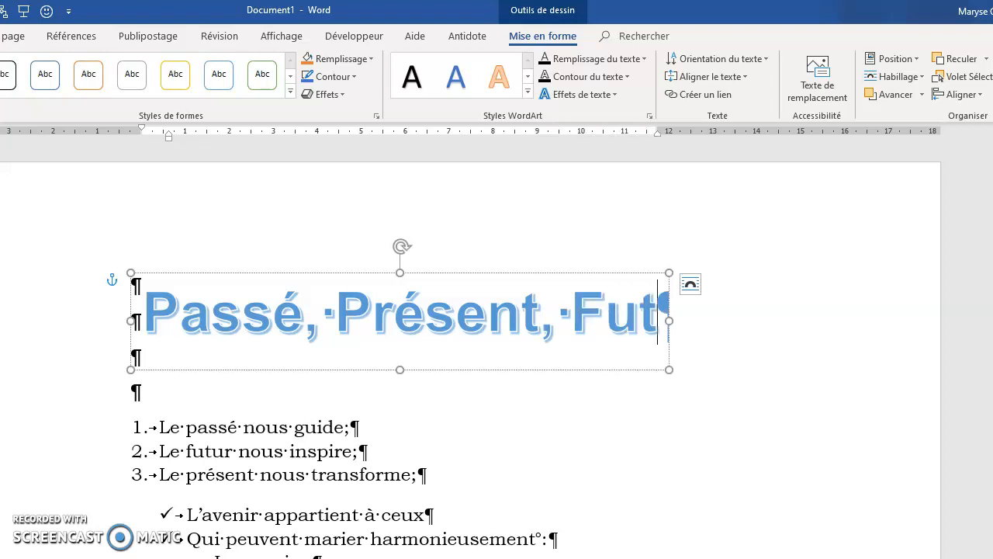
text(ur)
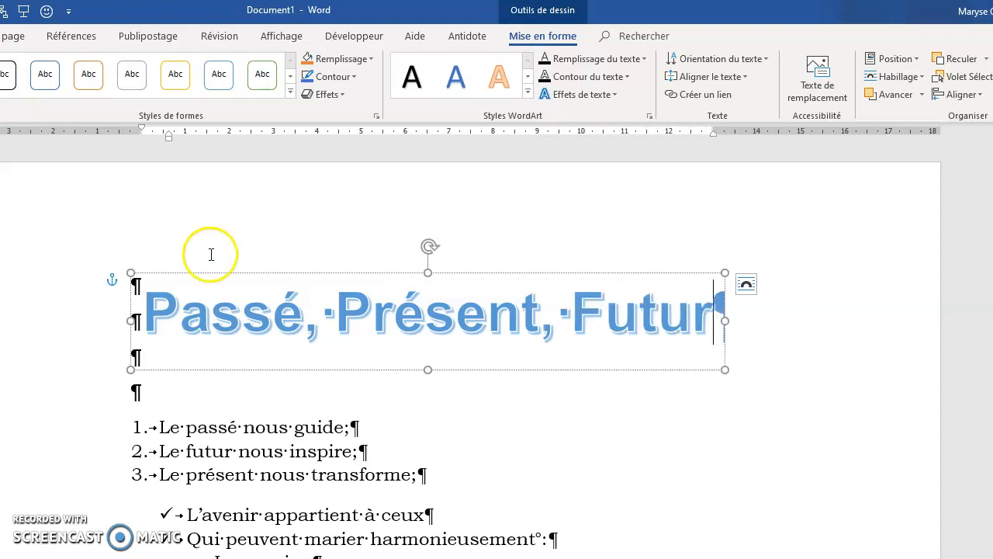
click(492, 428)
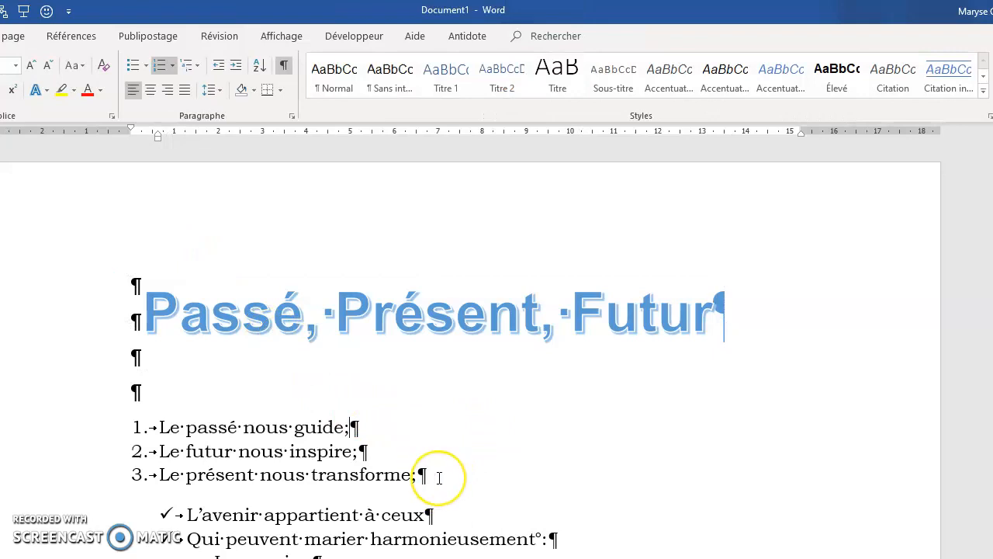
- Move the WordArt title so it is centred horizontally on the page, above the numbered list
click(454, 309)
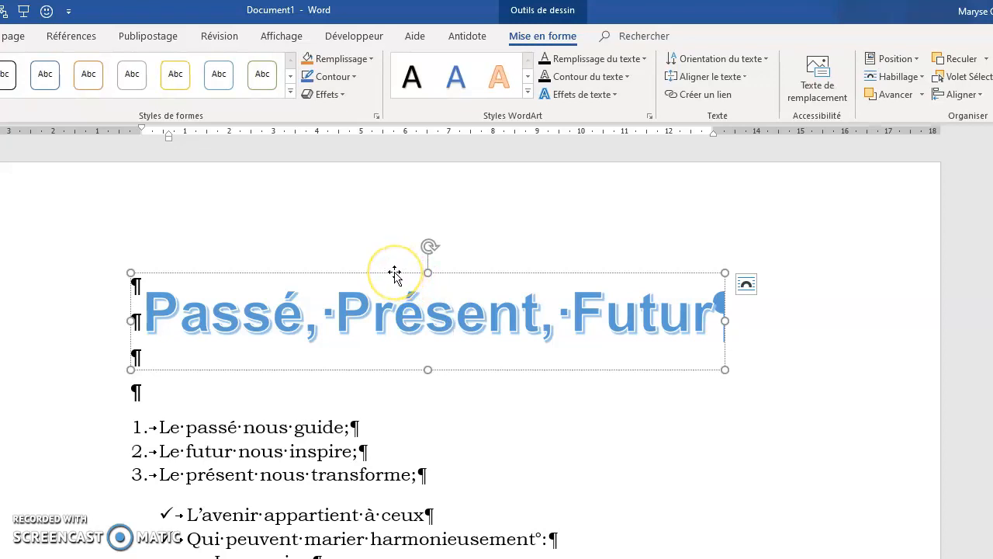
click(395, 273)
drag(395, 273, 439, 274)
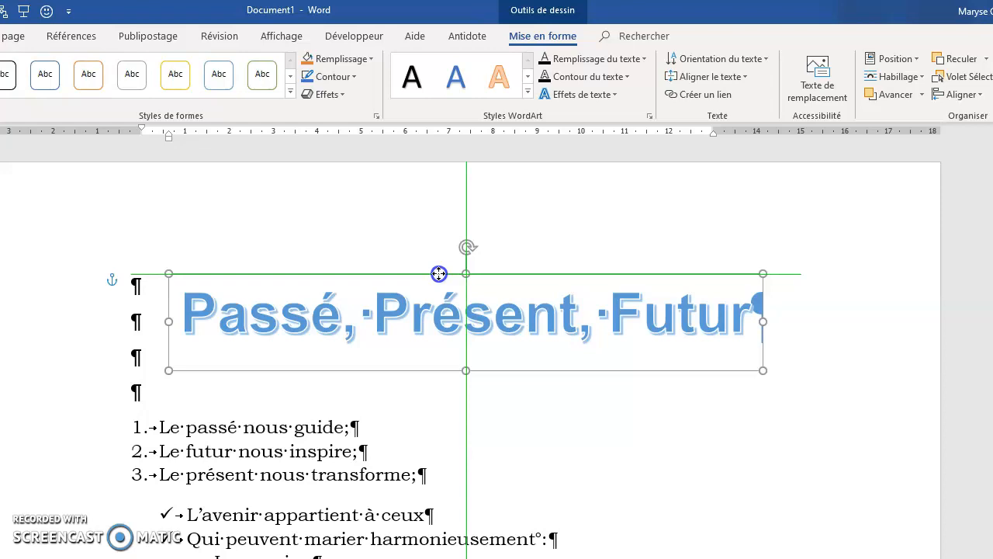
drag(439, 273, 439, 274)
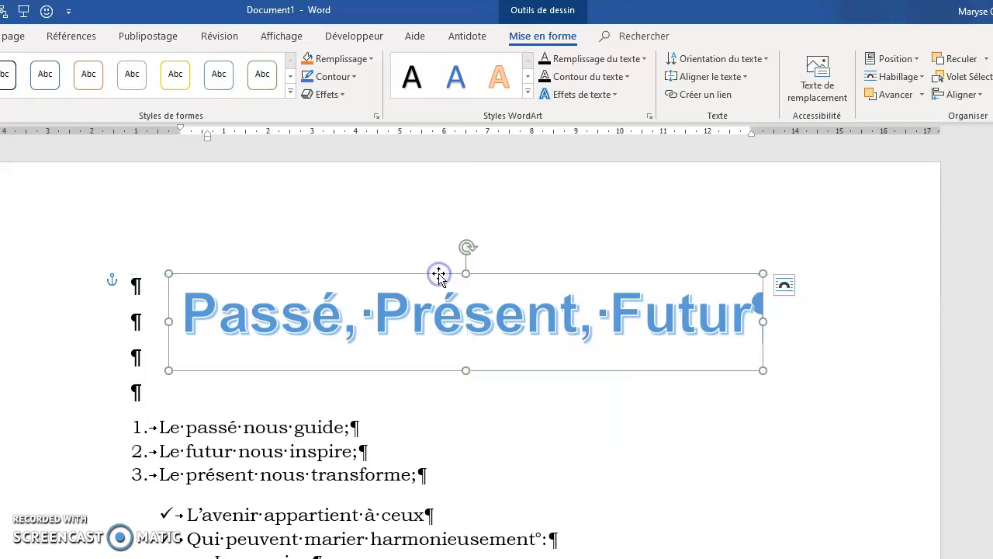
click(388, 428)
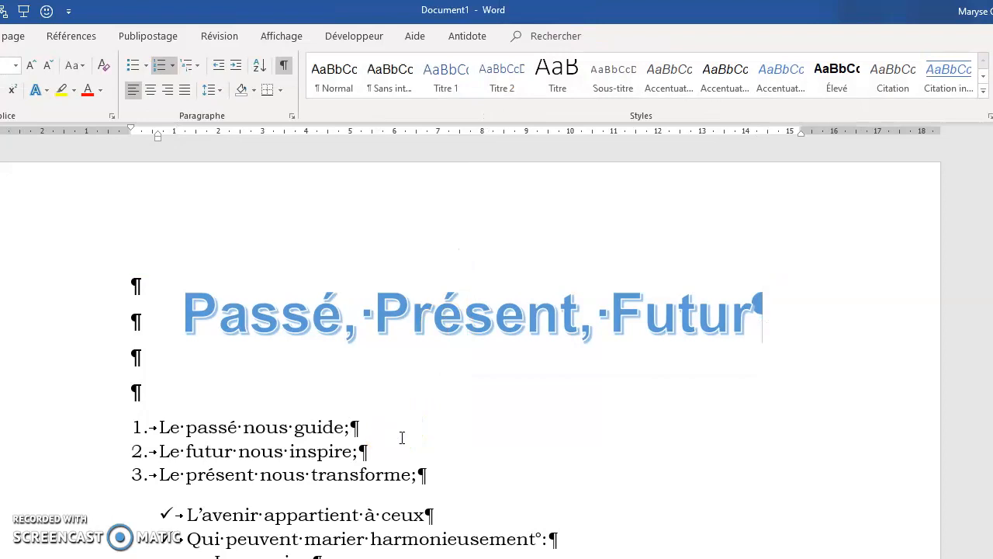
- Apply the "Chevron : bas" text transformation to the whole WordArt title
click(448, 381)
click(477, 311)
click(435, 274)
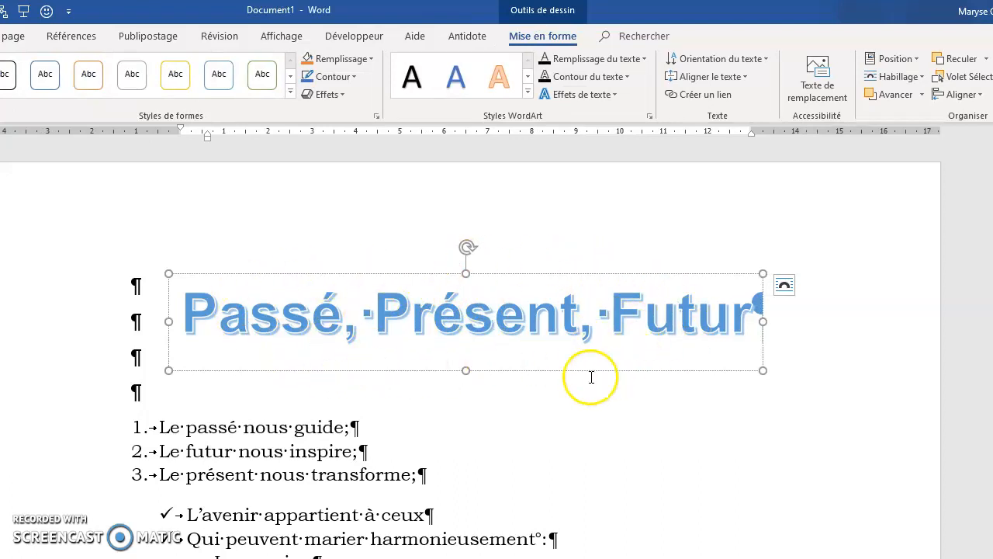
click(541, 274)
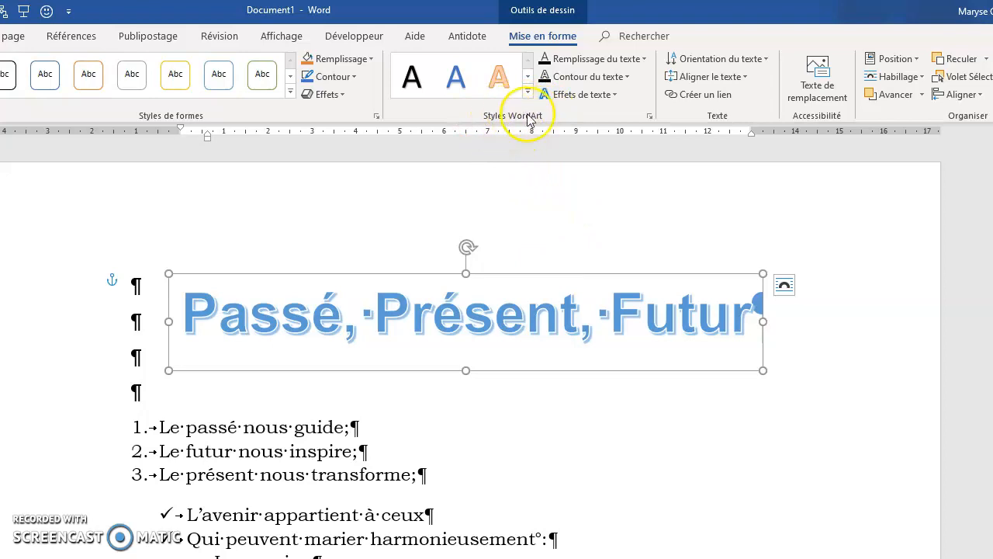
click(557, 208)
click(519, 309)
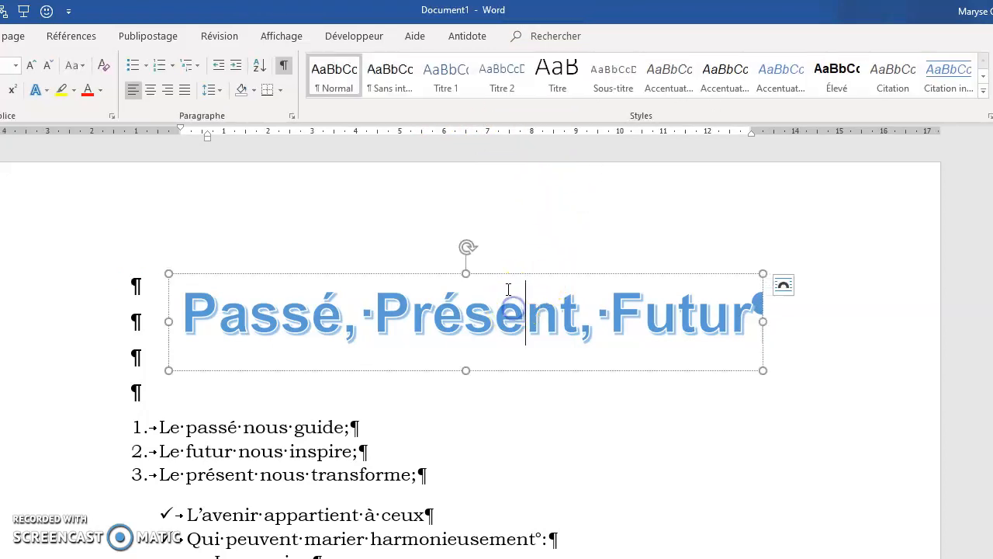
click(505, 276)
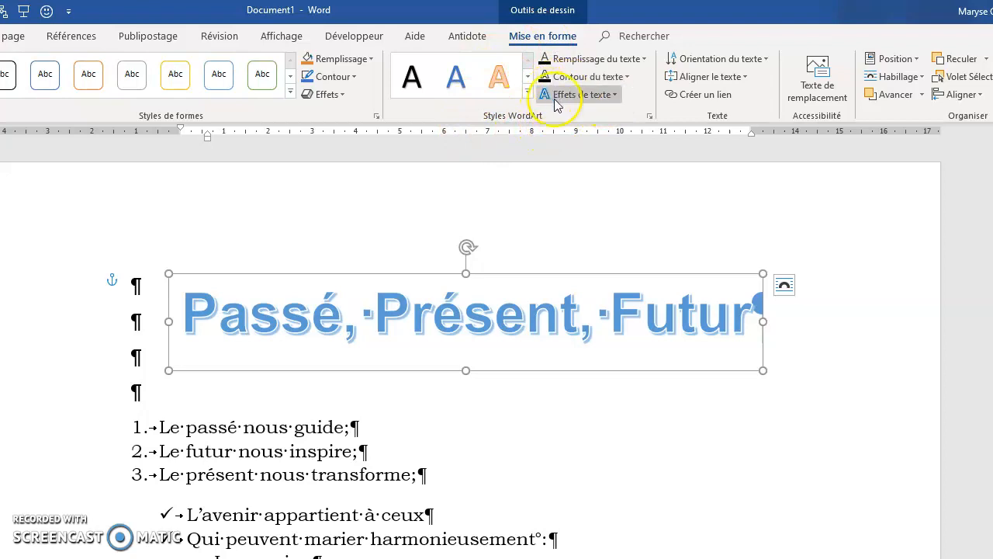
click(616, 96)
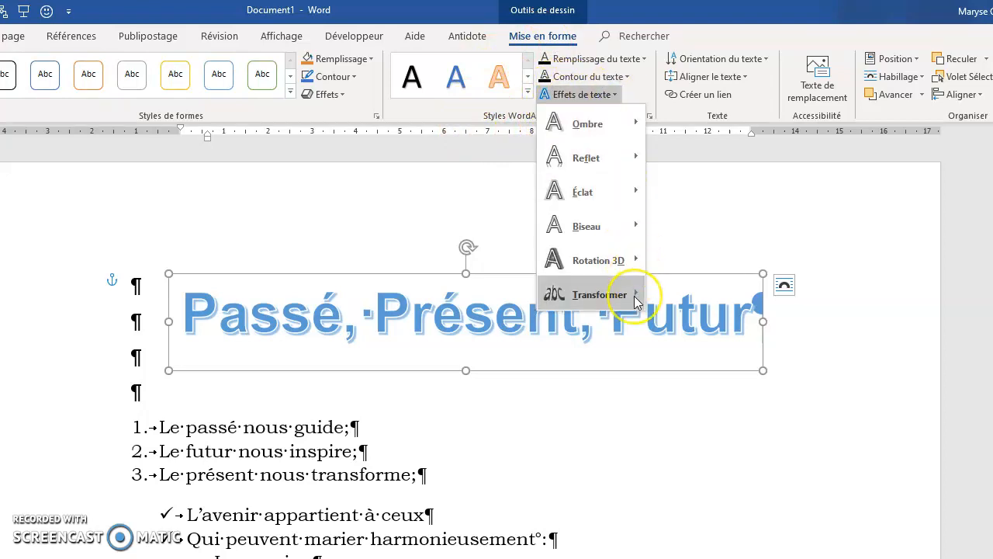
mouse_move(633, 297)
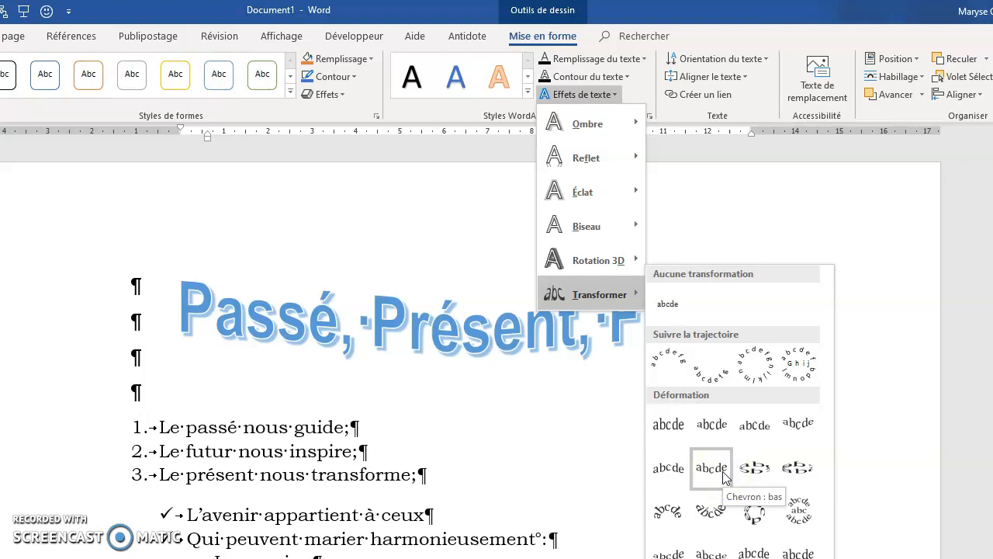
click(722, 474)
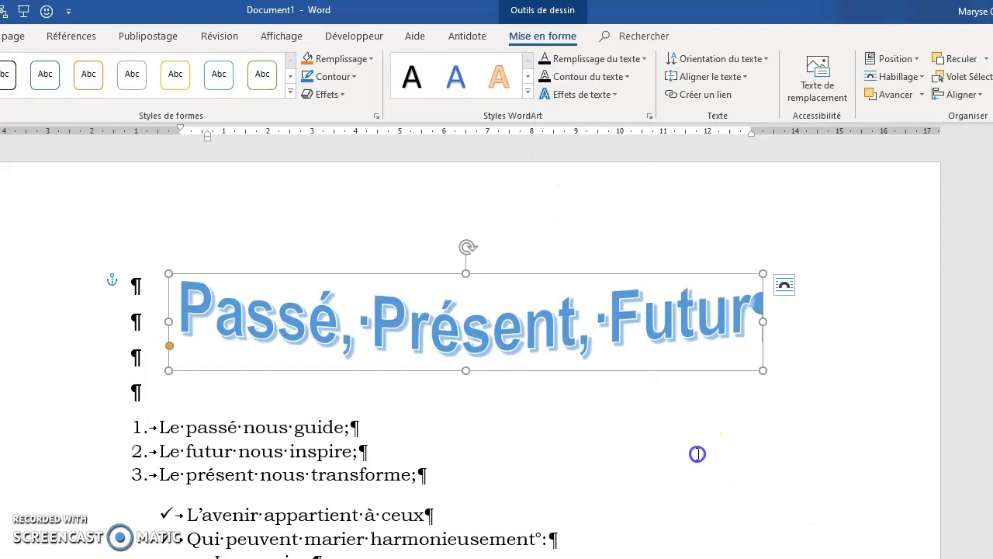
click(697, 454)
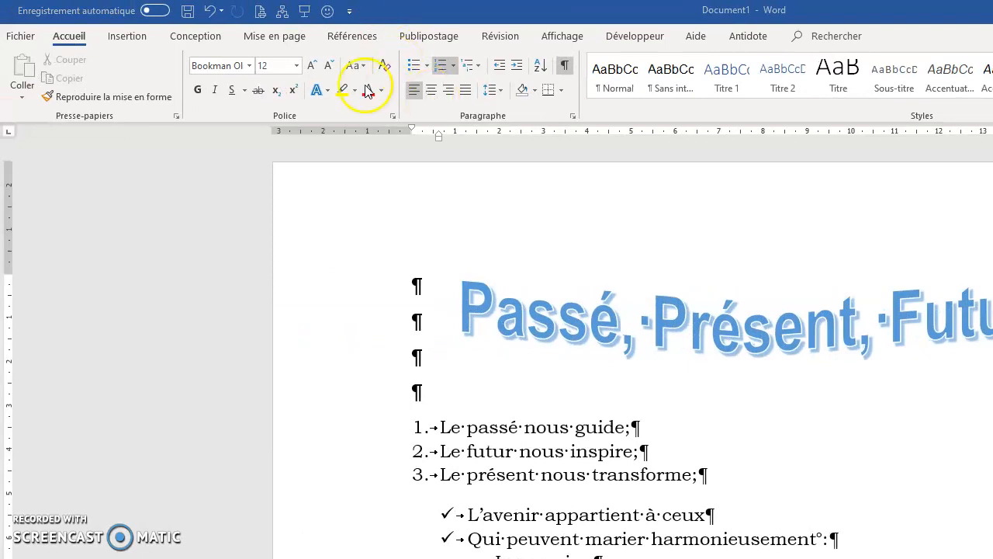
- Insert a "Venn simple" SmartArt graphic from the Relation category
click(127, 39)
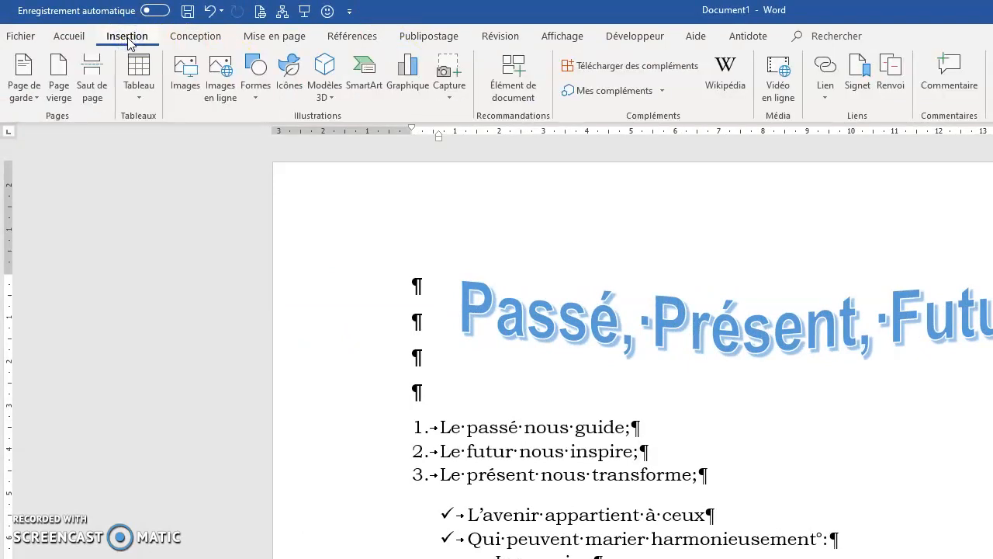
click(363, 87)
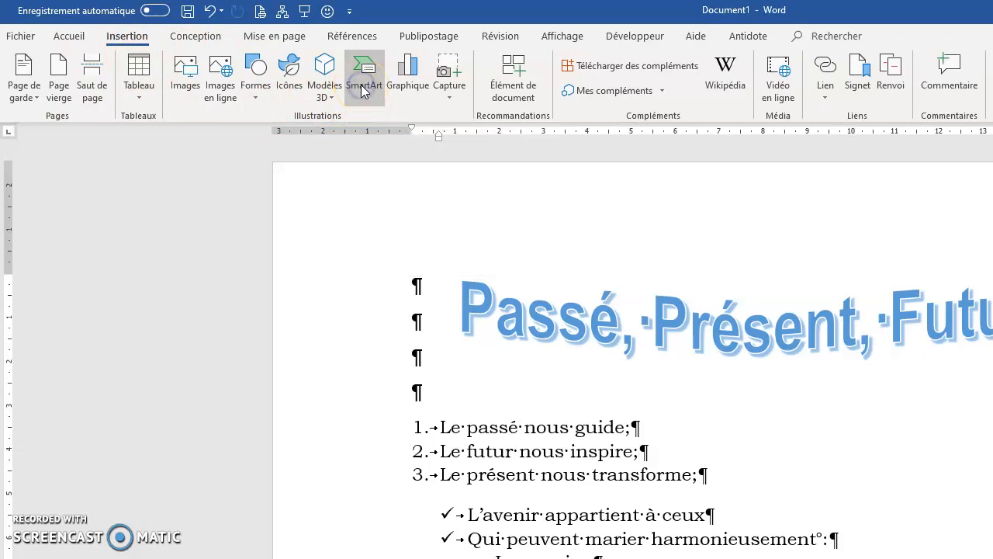
drag(740, 268, 603, 174)
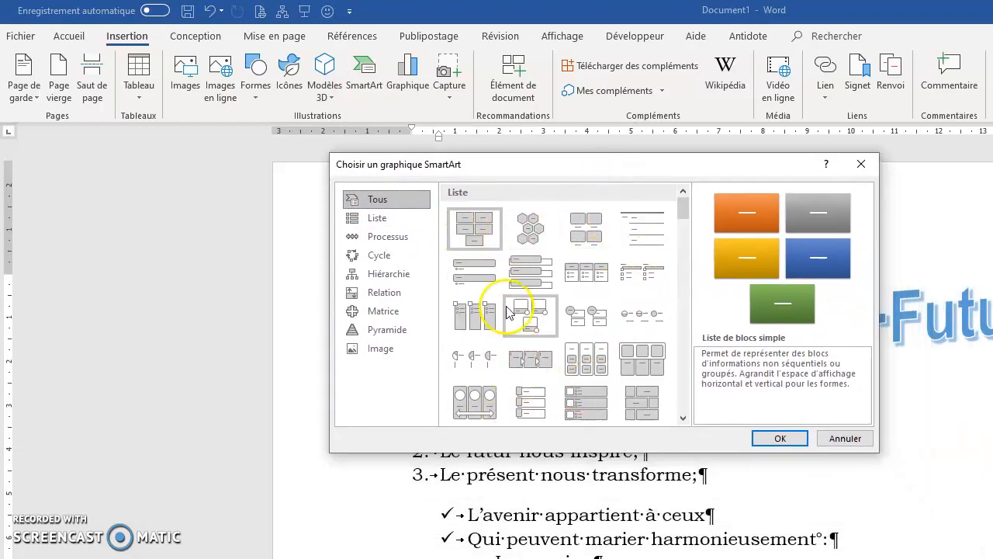
click(376, 217)
click(392, 237)
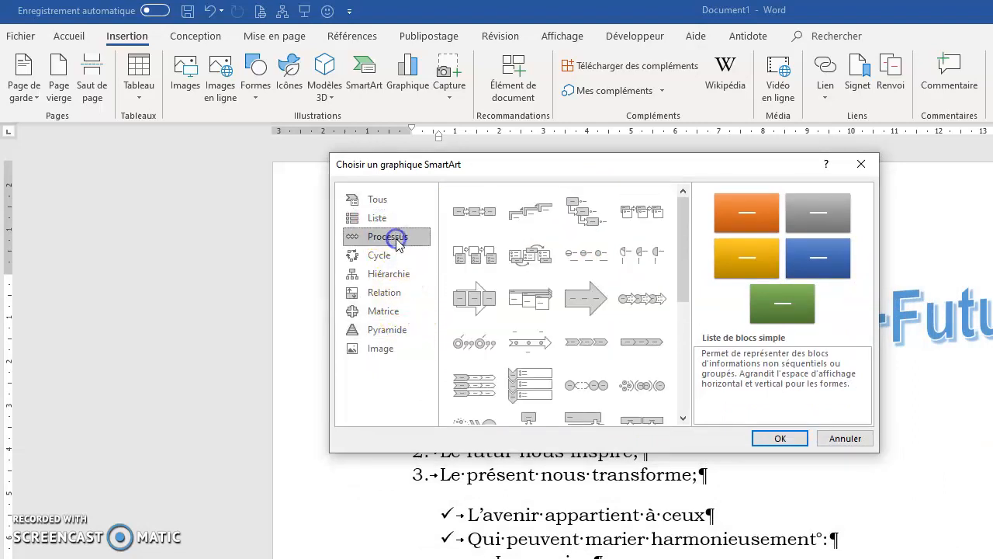
click(391, 255)
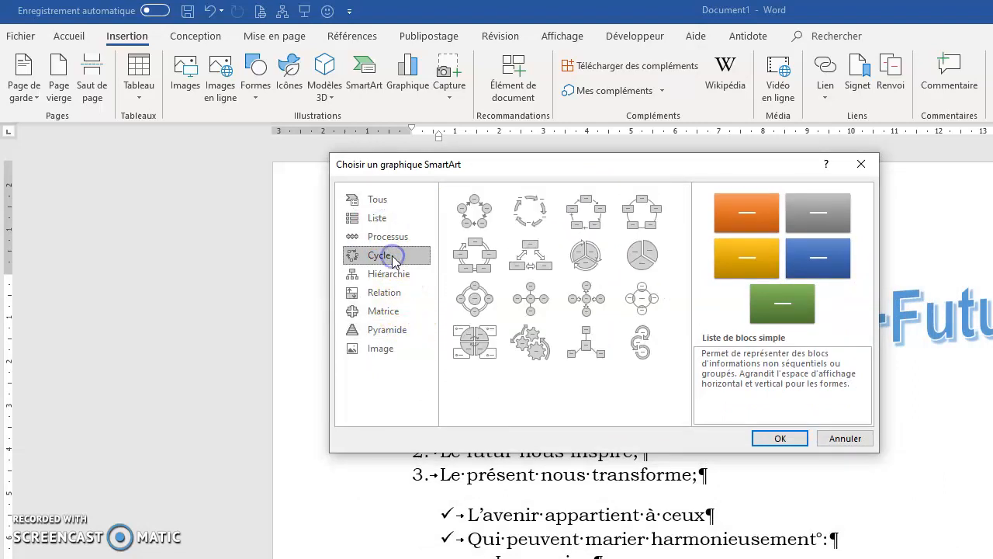
click(398, 295)
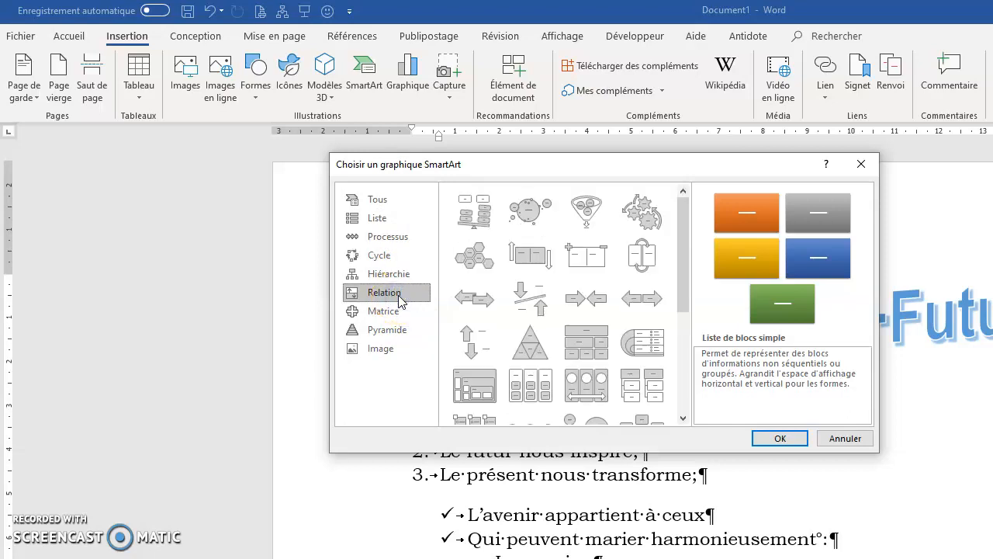
drag(680, 266, 681, 334)
drag(689, 371, 689, 379)
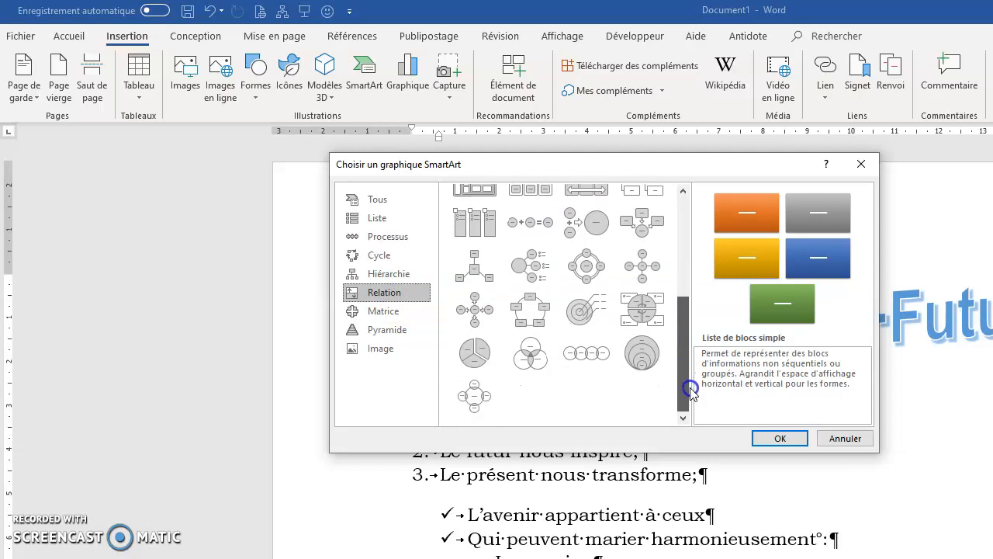
click(542, 357)
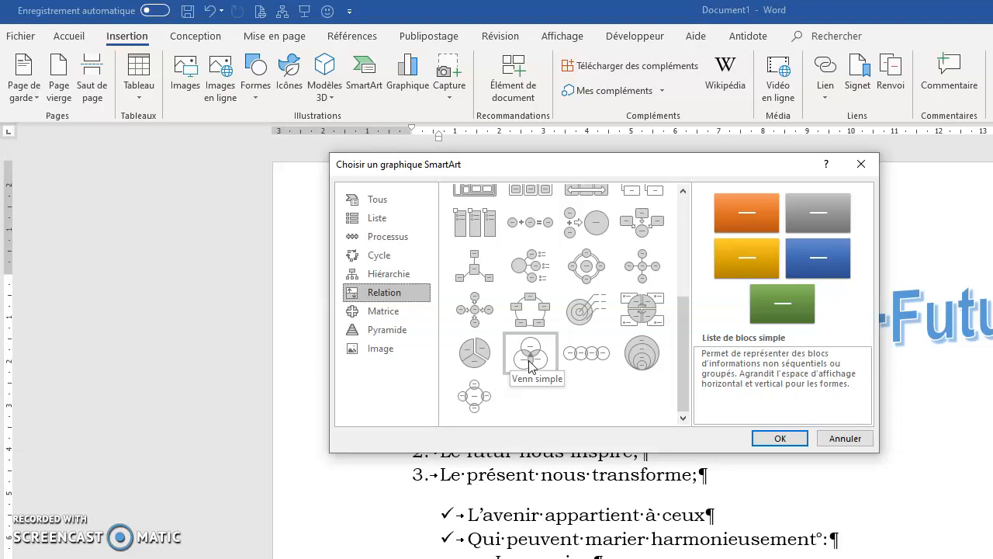
click(530, 363)
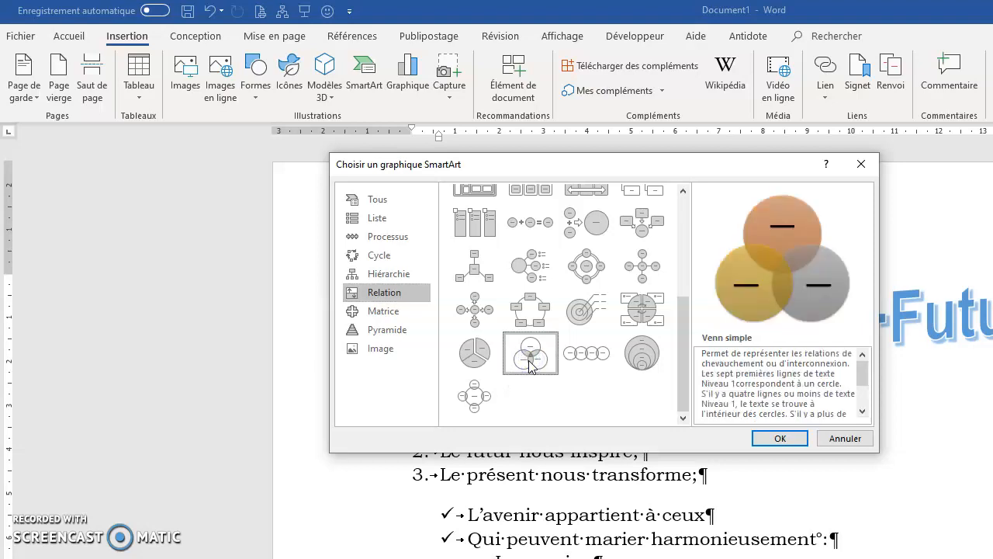
click(776, 437)
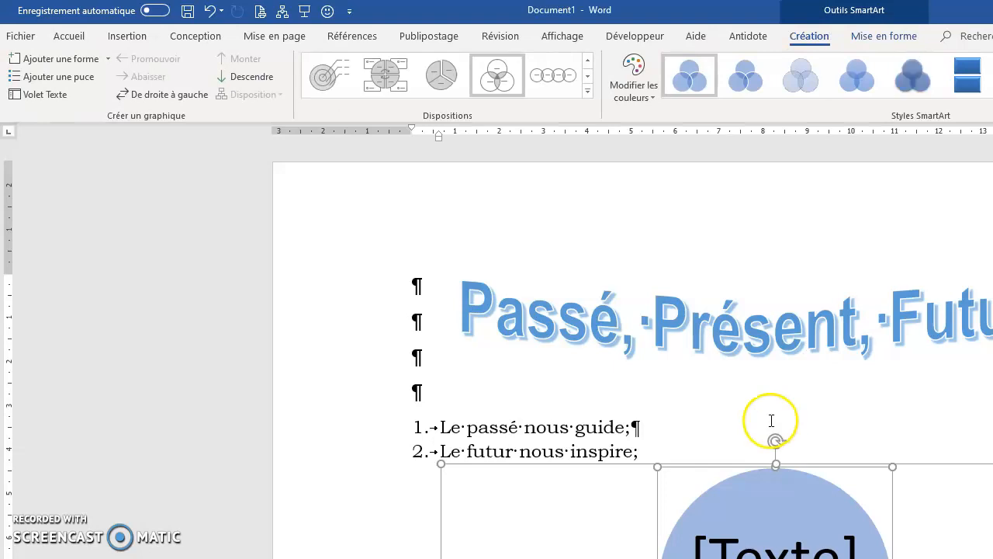
- Shrink the Venn graphic to about 6.7 cm wide
scroll(768, 415, down, 5)
scroll(854, 282, up, 3)
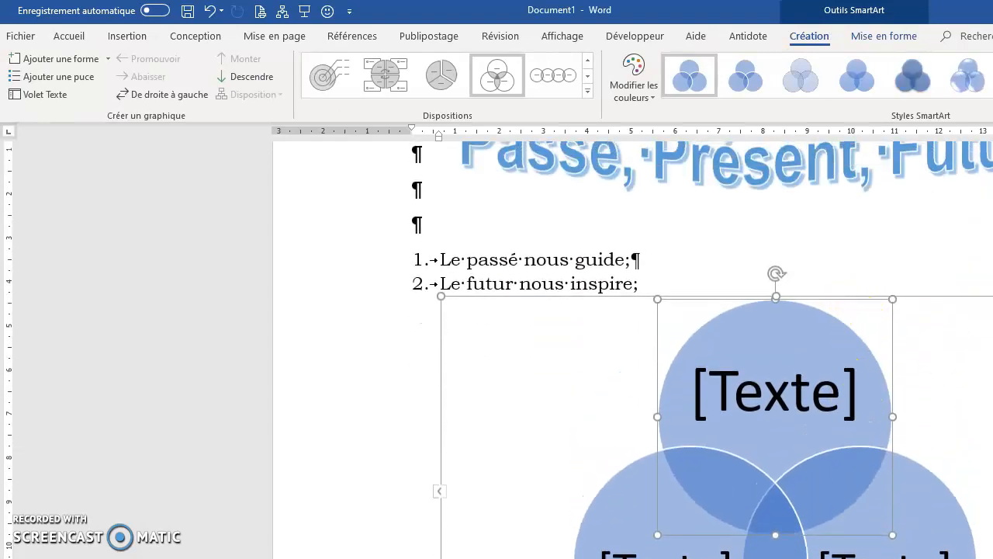
drag(992, 296, 732, 346)
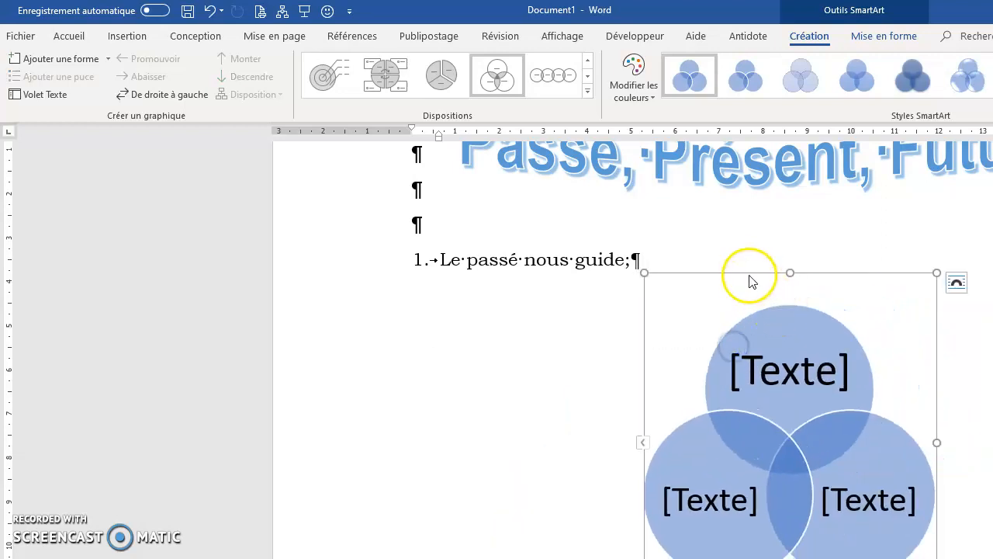
- Set the Venn graphic's text wrapping so that the list text flows around its circles
drag(753, 276, 731, 431)
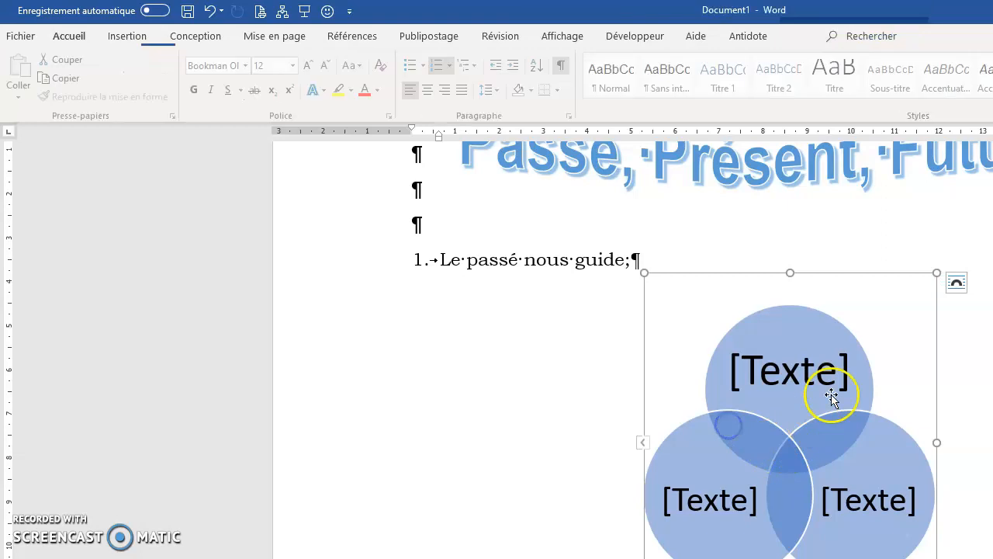
click(955, 285)
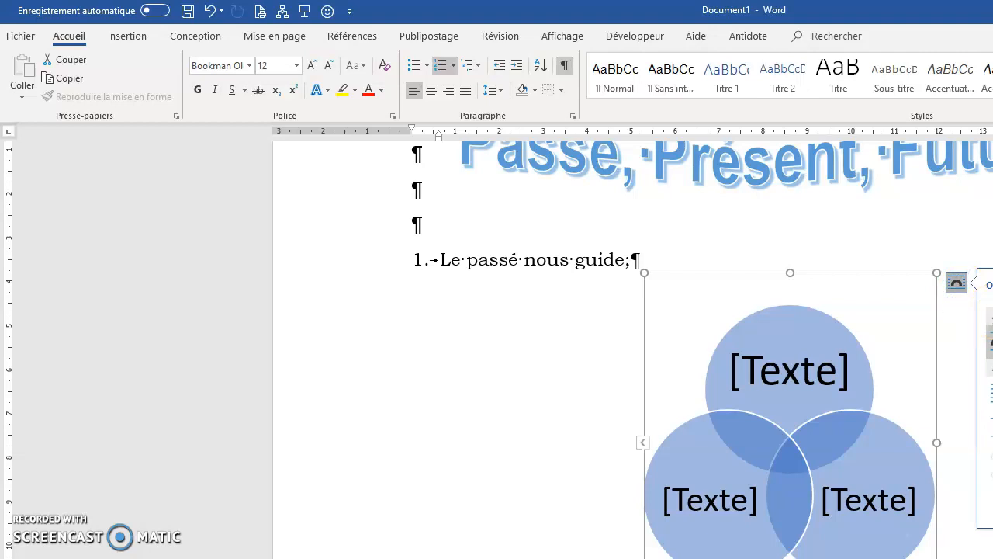
click(992, 393)
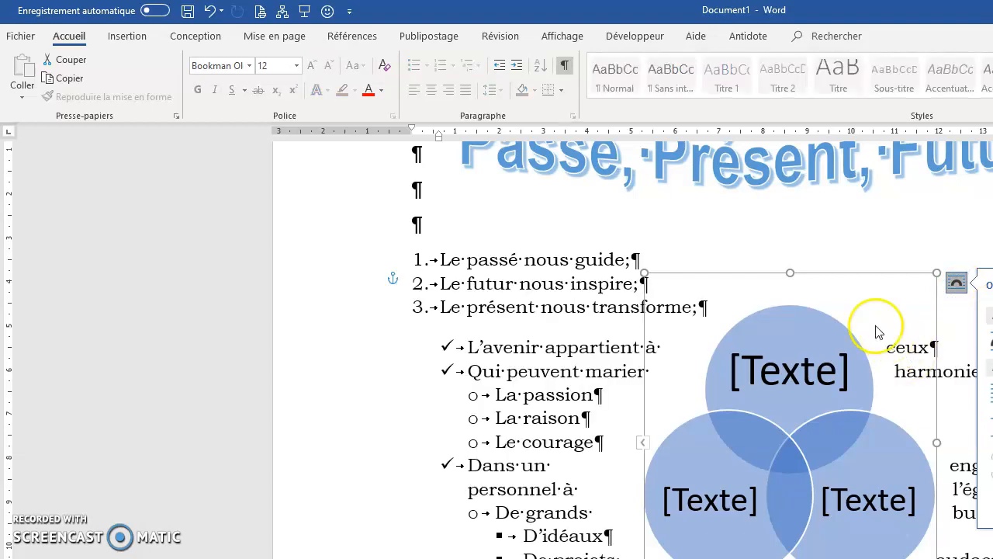
- Move the Venn graphic below the "Restez inspiré…" line, with its left edge aligned to that text
drag(840, 273, 698, 558)
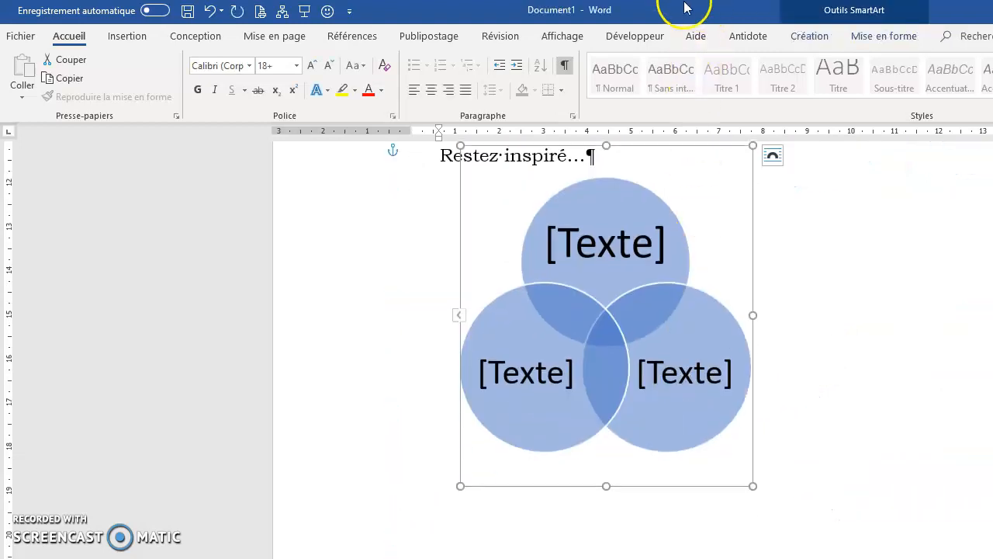
drag(676, 147, 602, 208)
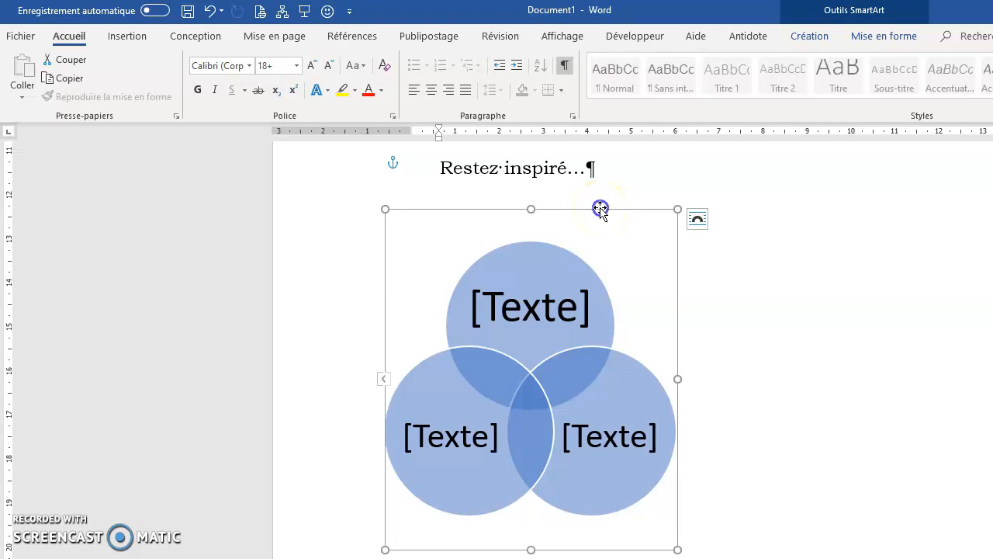
drag(600, 208, 654, 207)
click(802, 266)
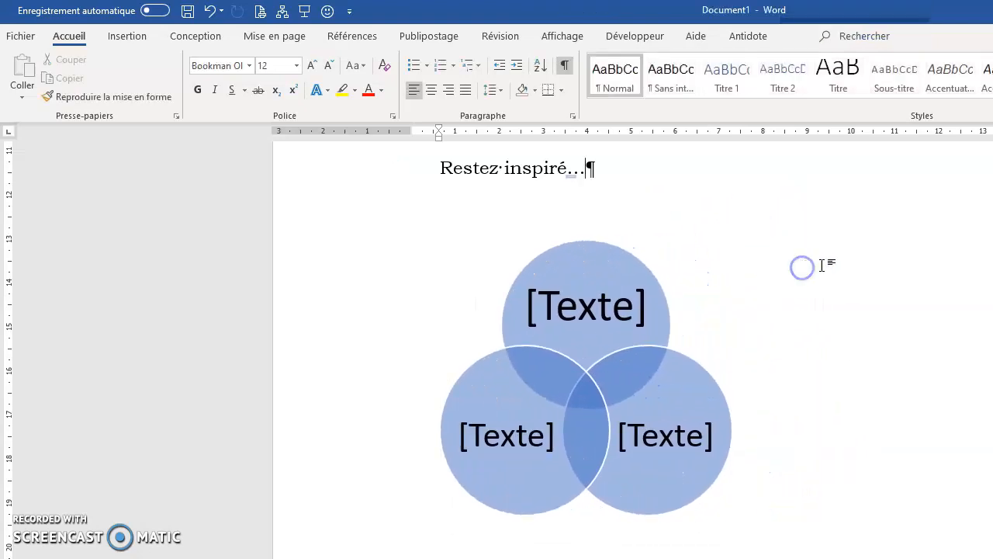
- Enter "Passé" in the upper circle of the Venn graphic
scroll(841, 266, up, 2)
scroll(725, 453, up, 2)
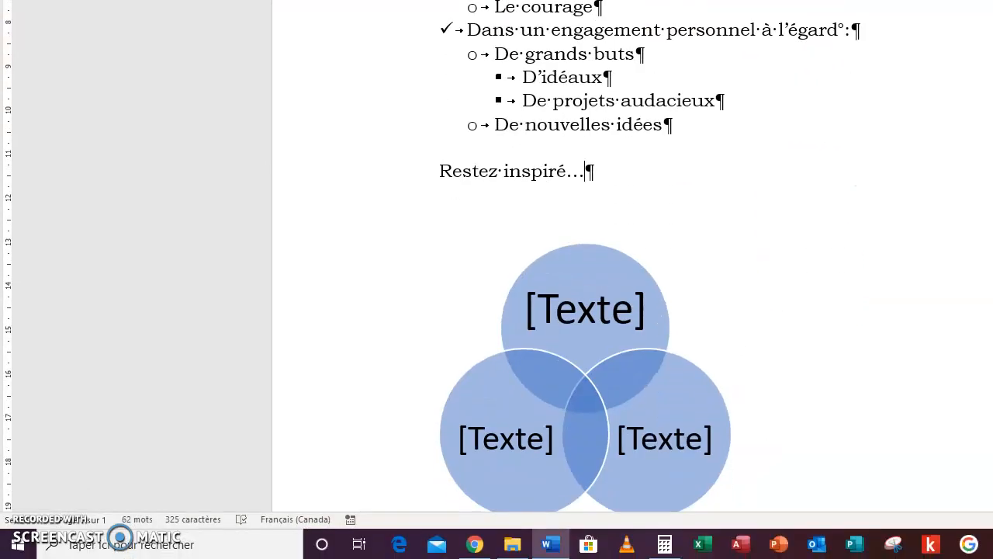
scroll(738, 15, down, 3)
click(621, 128)
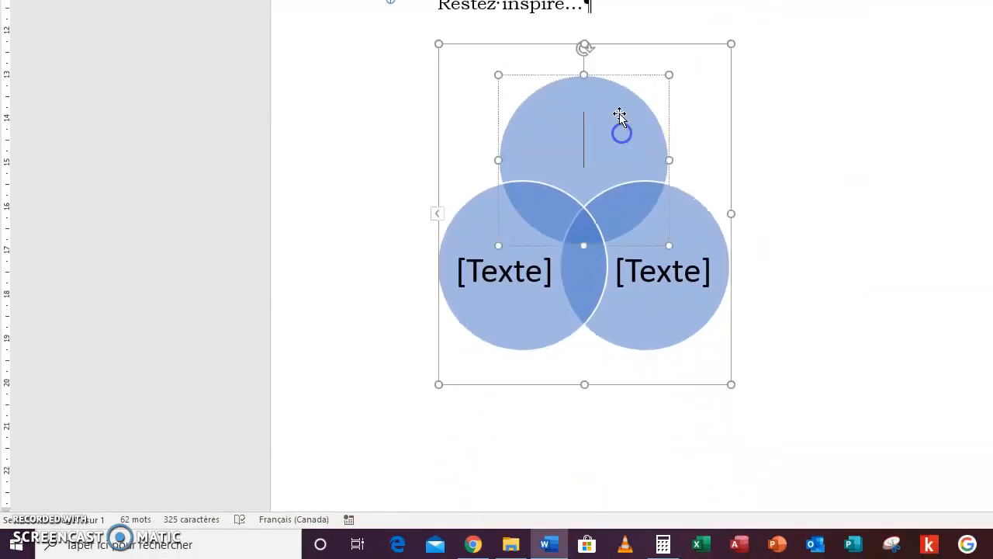
click(698, 106)
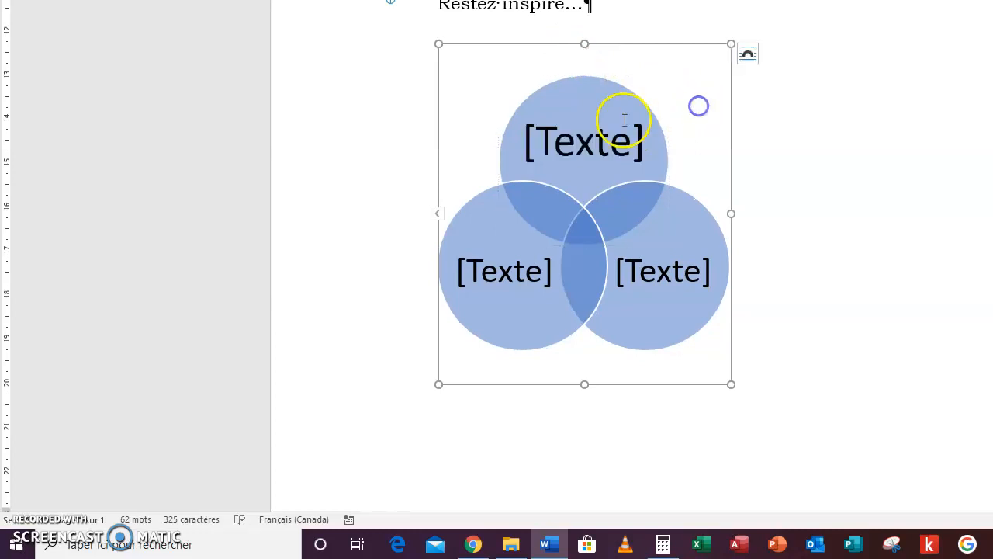
click(587, 138)
text(Passé)
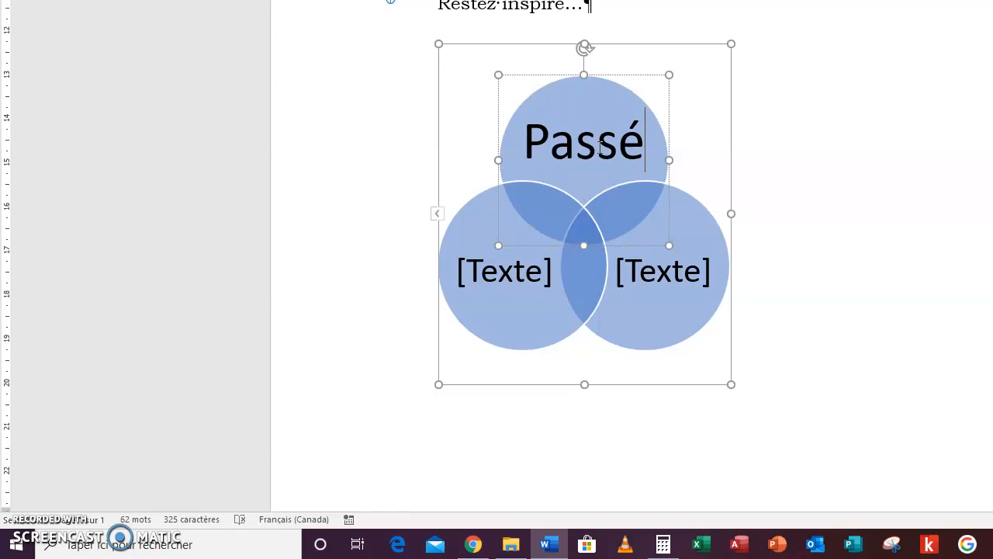
- Enter "Présent" in the lower-left circle and "Futur" in the lower-right circle of the Venn graphic
click(497, 283)
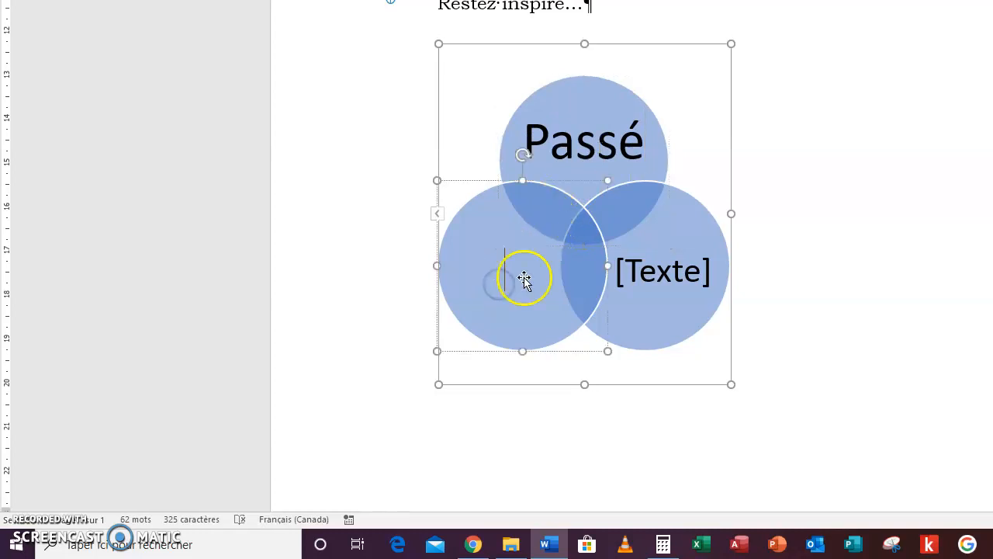
text(Pré)
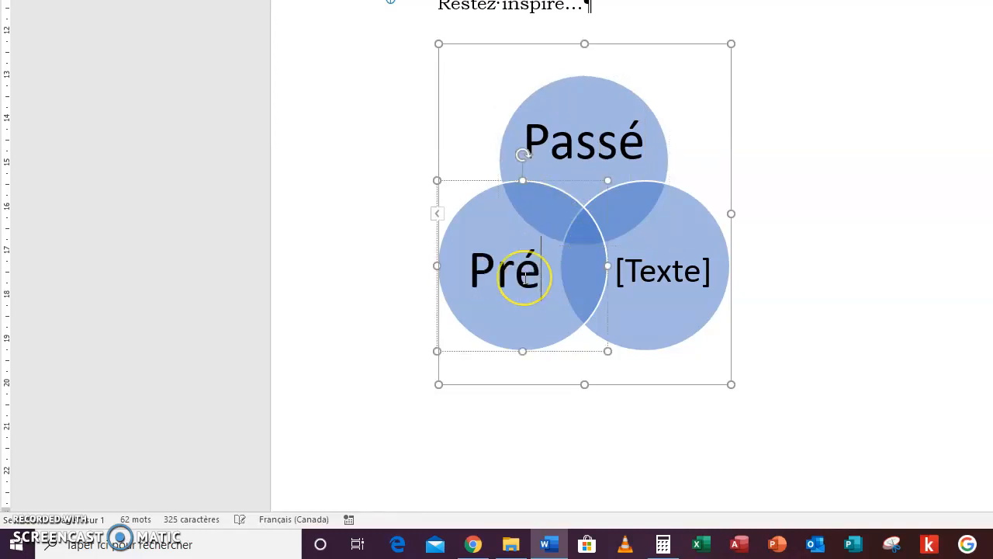
text(sent)
click(658, 273)
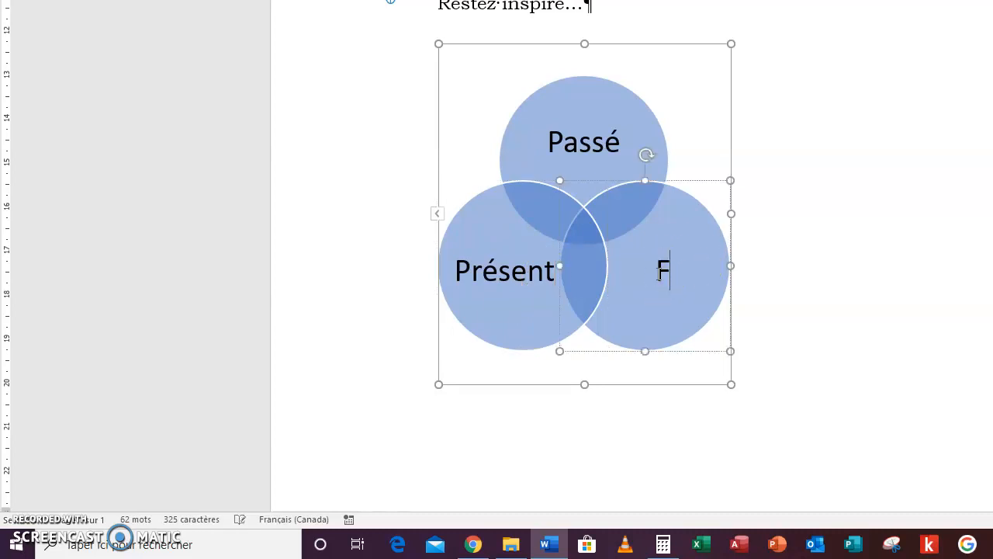
text(Futur)
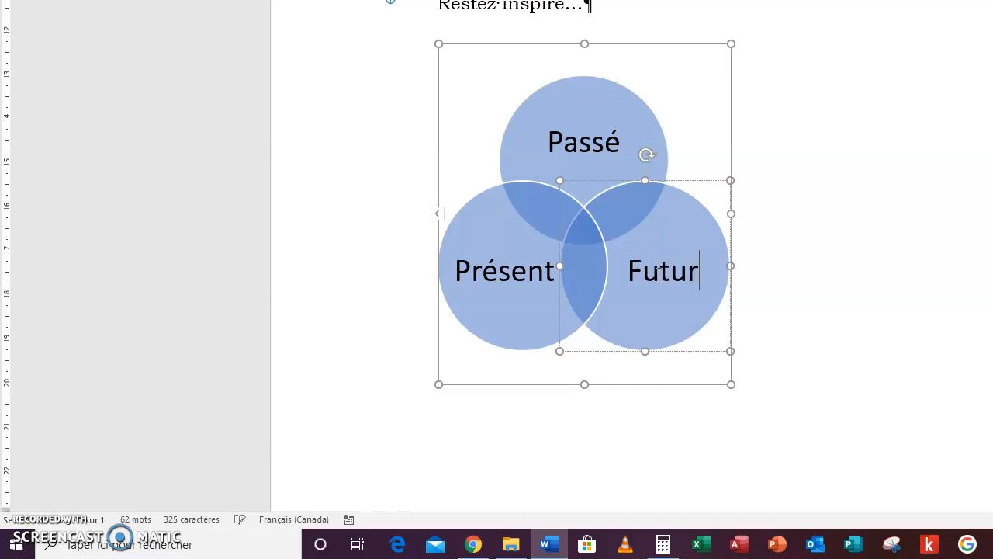
click(850, 361)
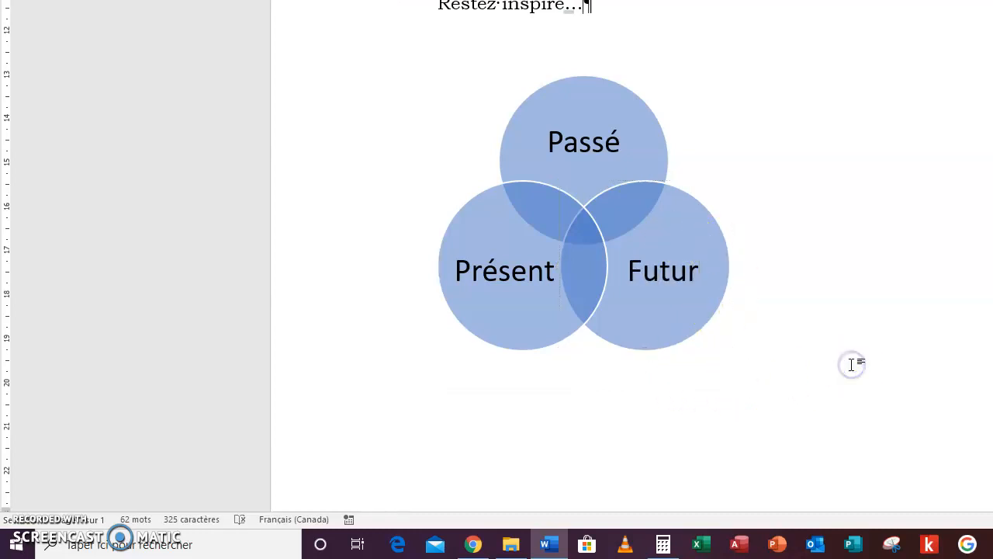
- Recolour the whole Venn graphic with the fourth variant of the "Accentuation 1" colours, shading from darker to lighter blue
click(654, 134)
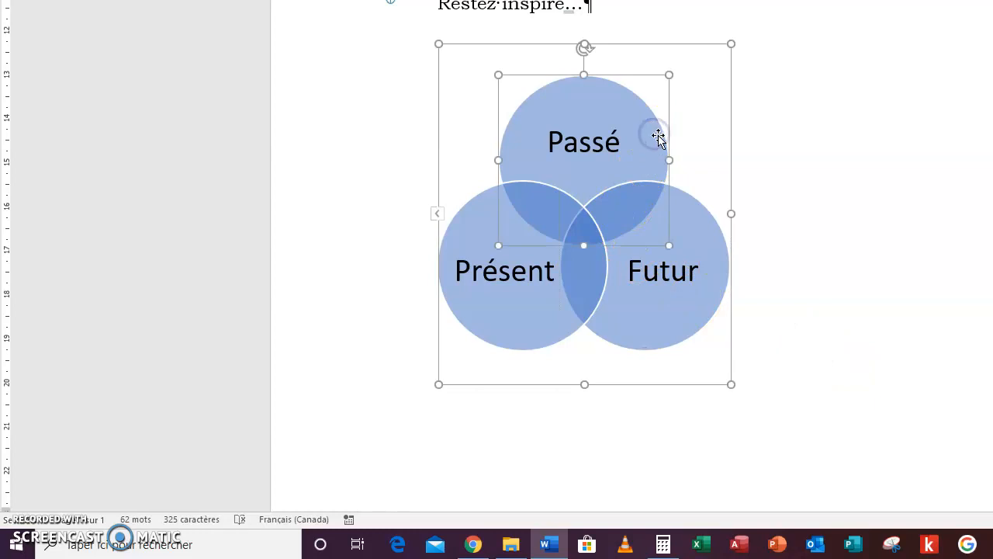
click(718, 160)
click(676, 43)
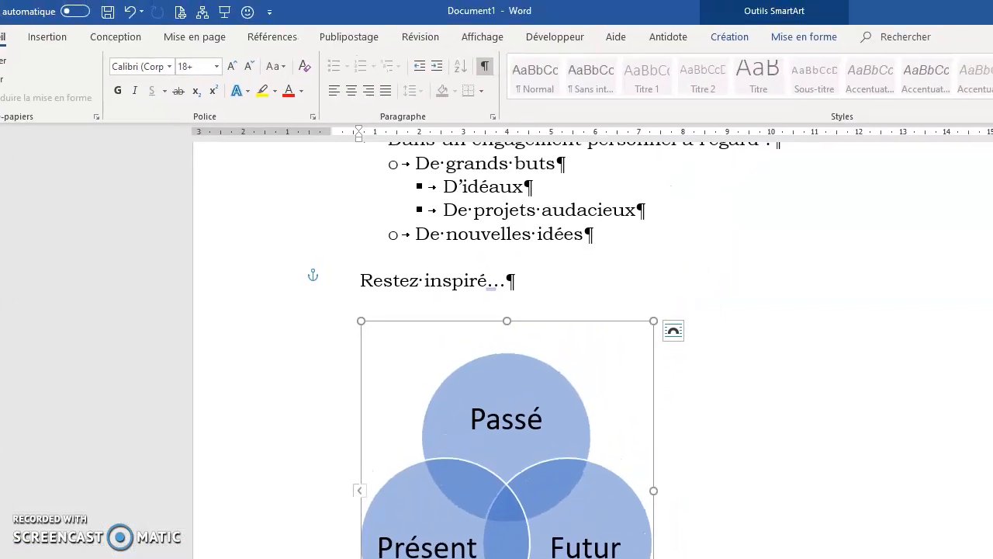
click(803, 37)
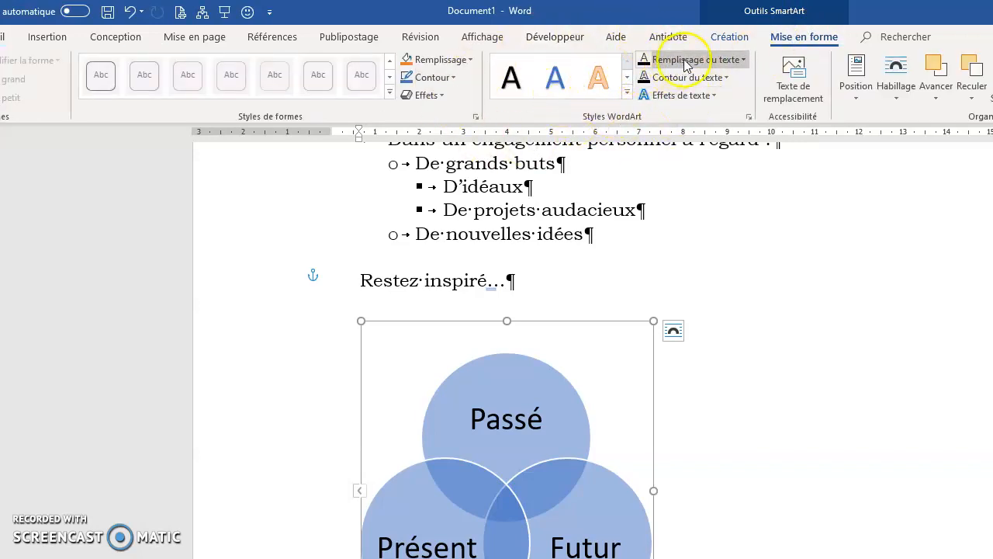
click(729, 39)
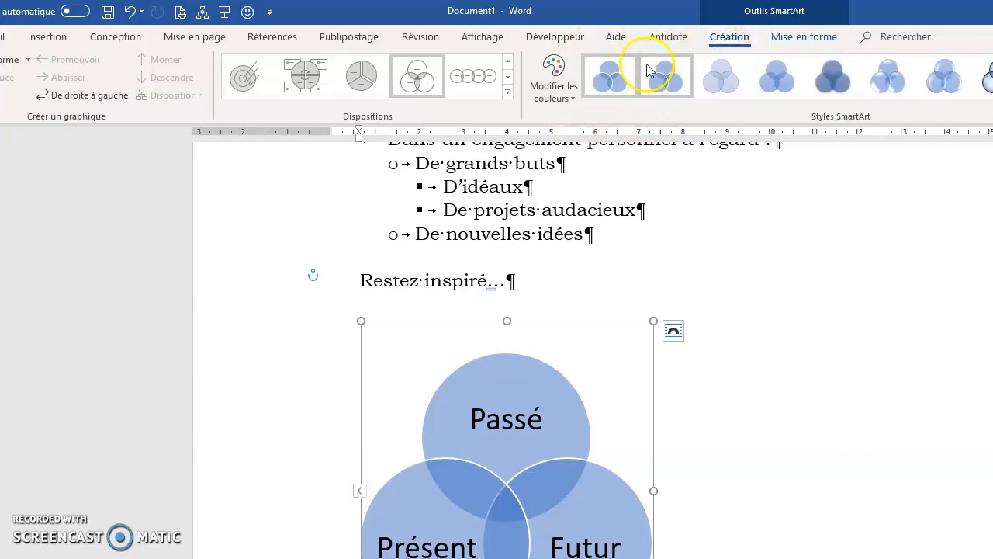
click(572, 99)
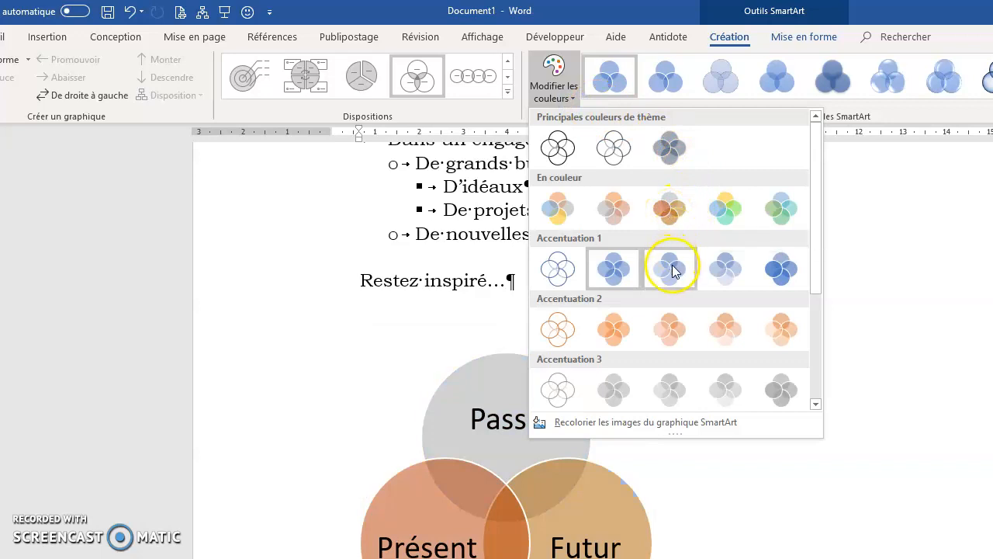
click(720, 270)
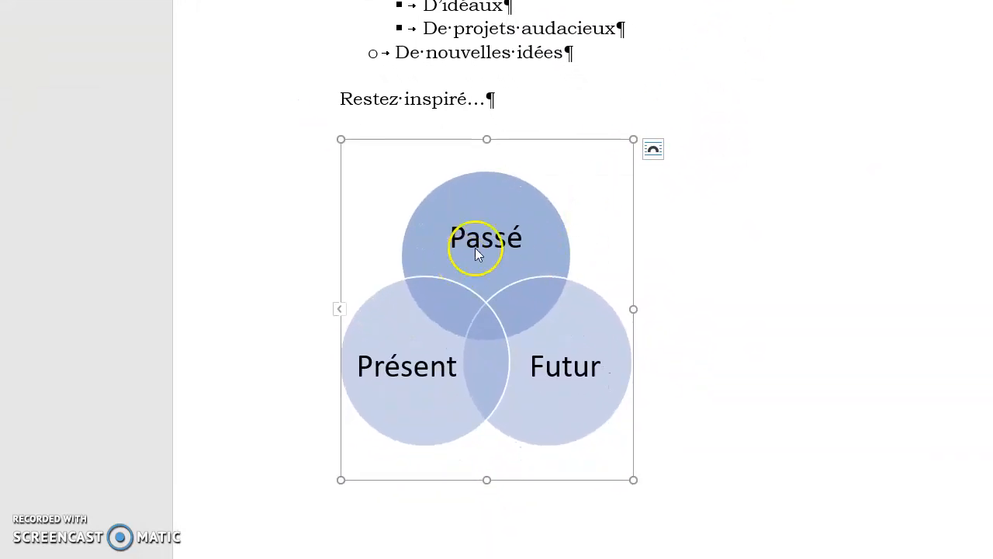
- Move the Venn graphic to the horizontal centre of the page, just below "Restez inspiré…"
click(507, 139)
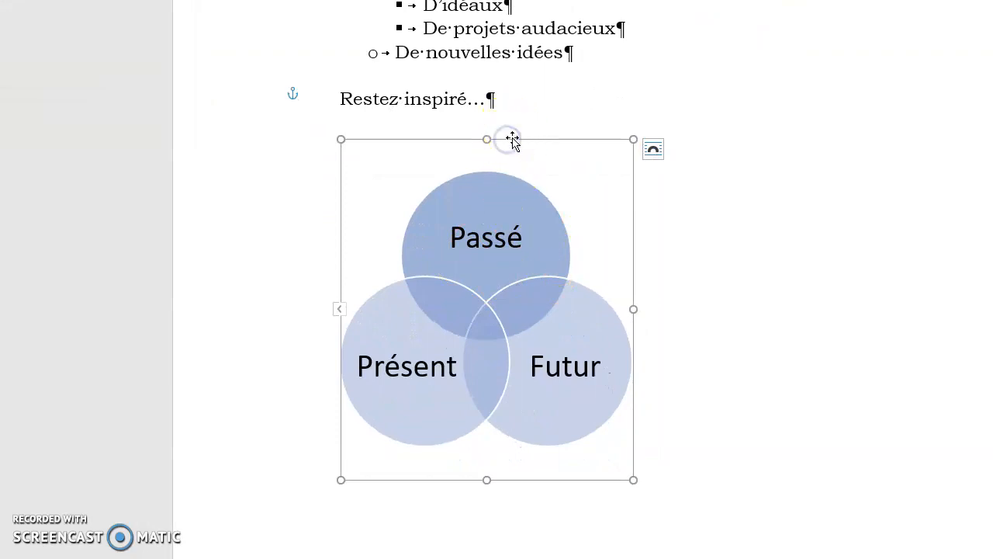
drag(511, 137, 692, 130)
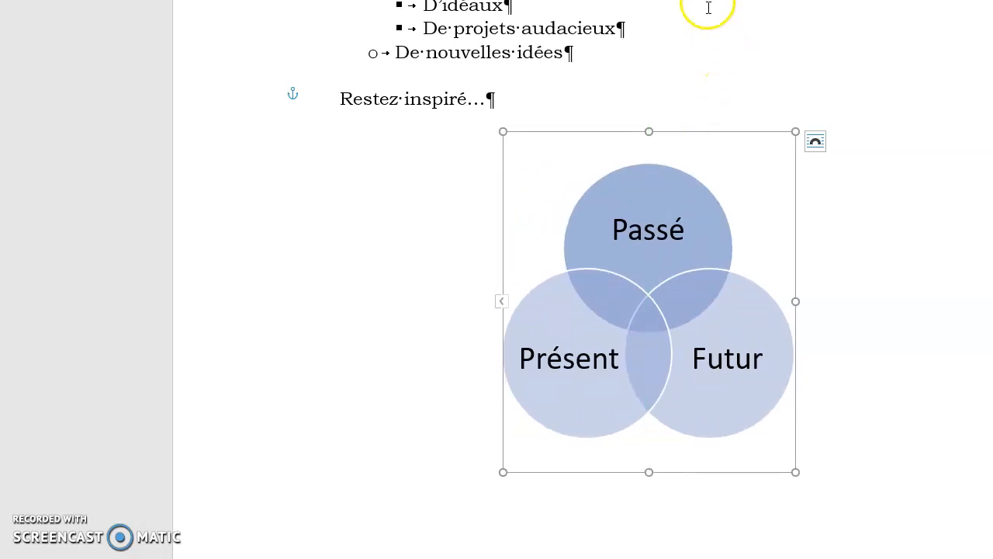